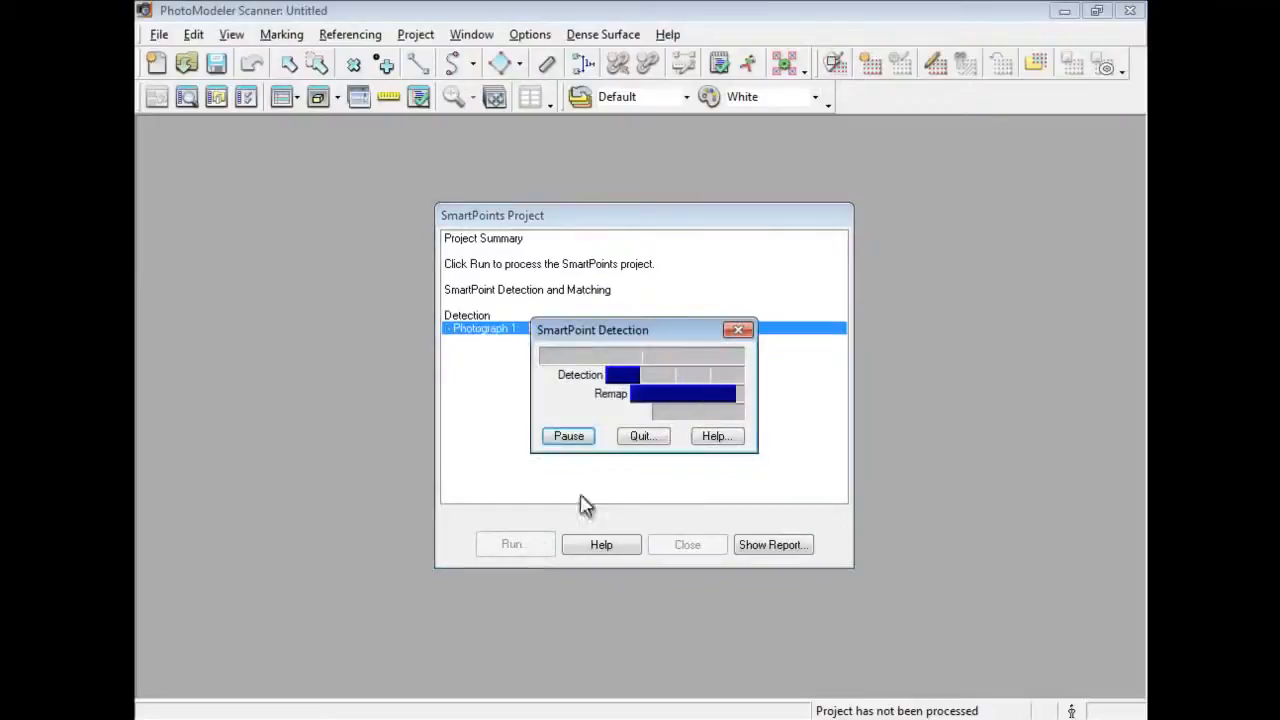
Move the progress window aside while the four photos are oriented into 508 3D points.
left_click_drag(659, 331, 820, 153)
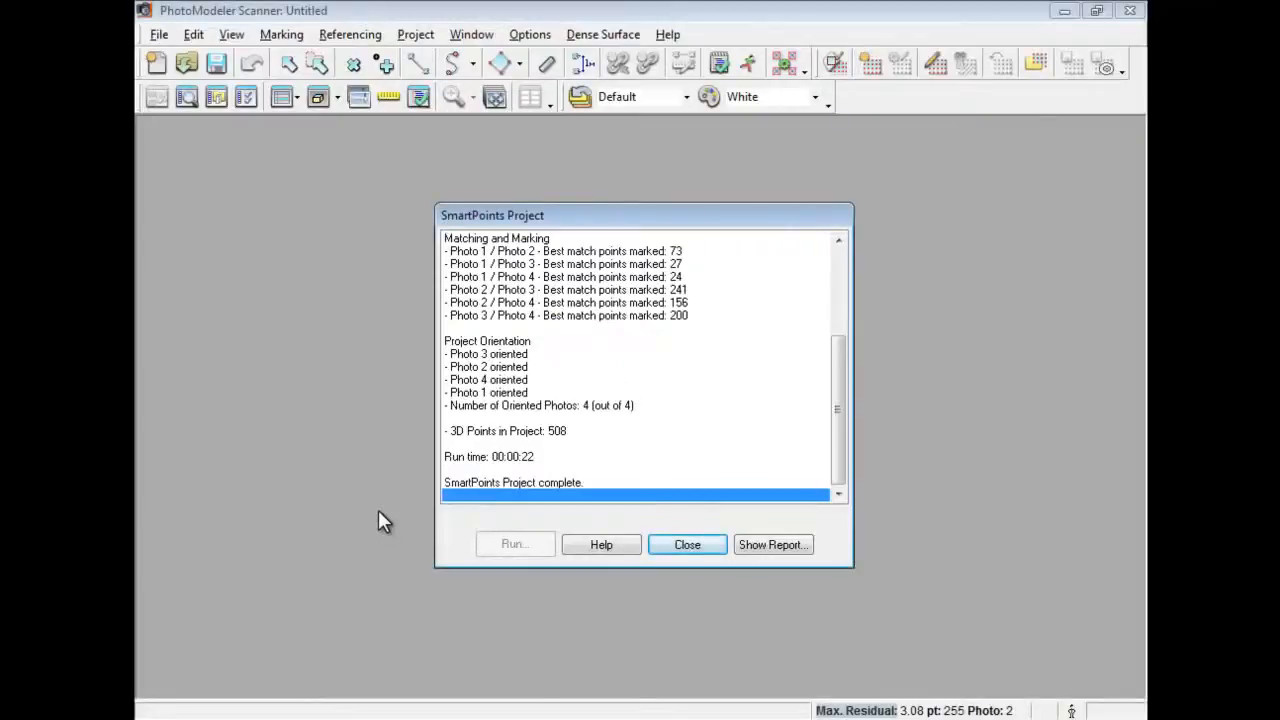
Close the SmartPoints summary, then view all four photos tiled and close them.
left_click(688, 545)
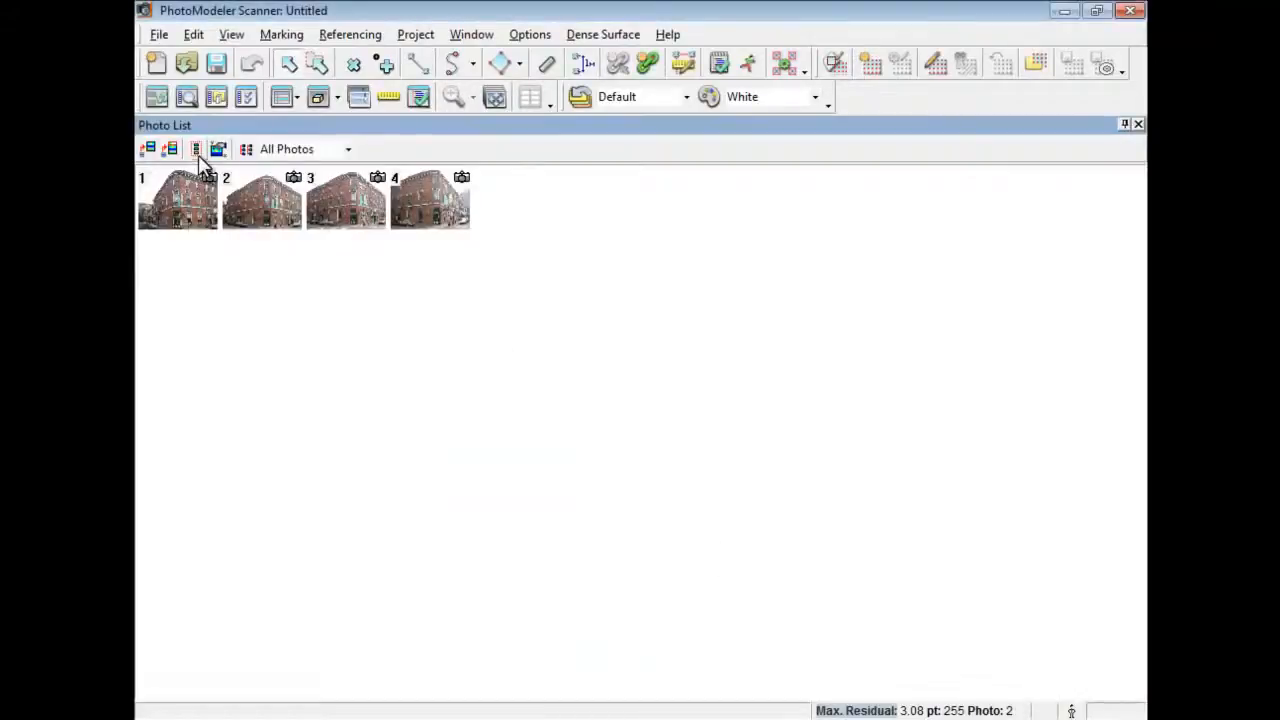
key("ctrl+a")
left_click(148, 149)
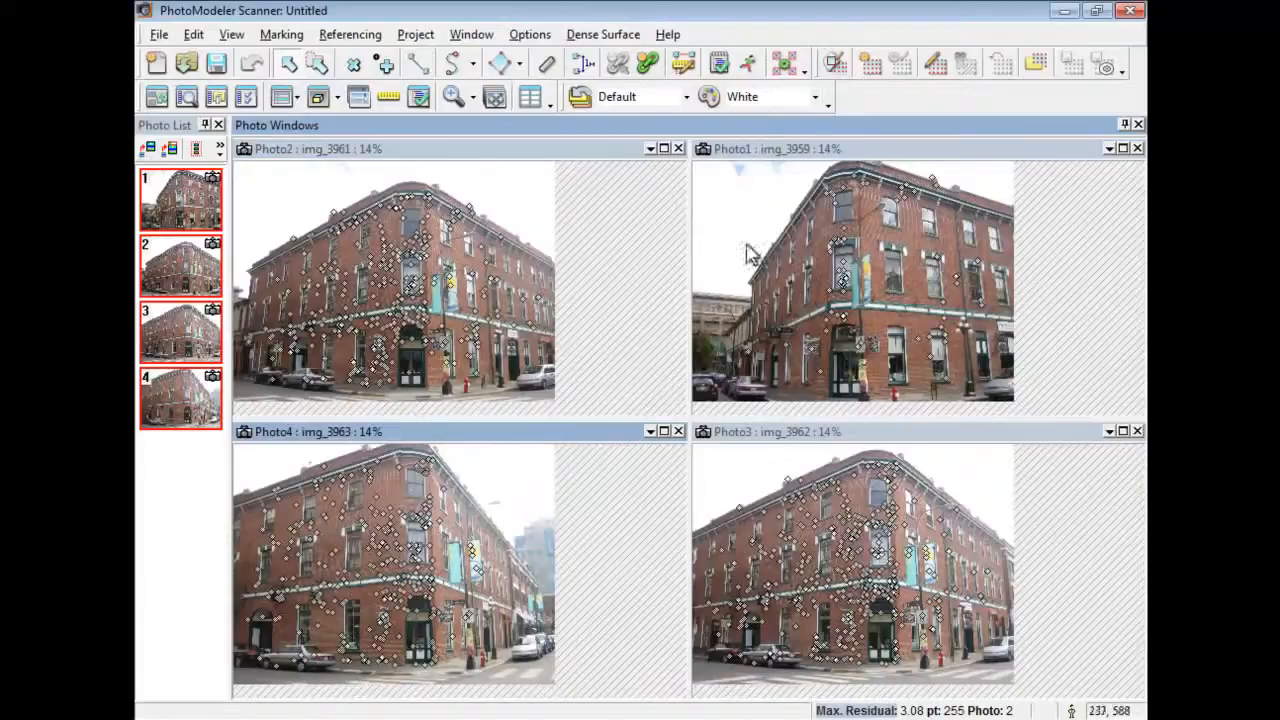
left_click(1138, 124)
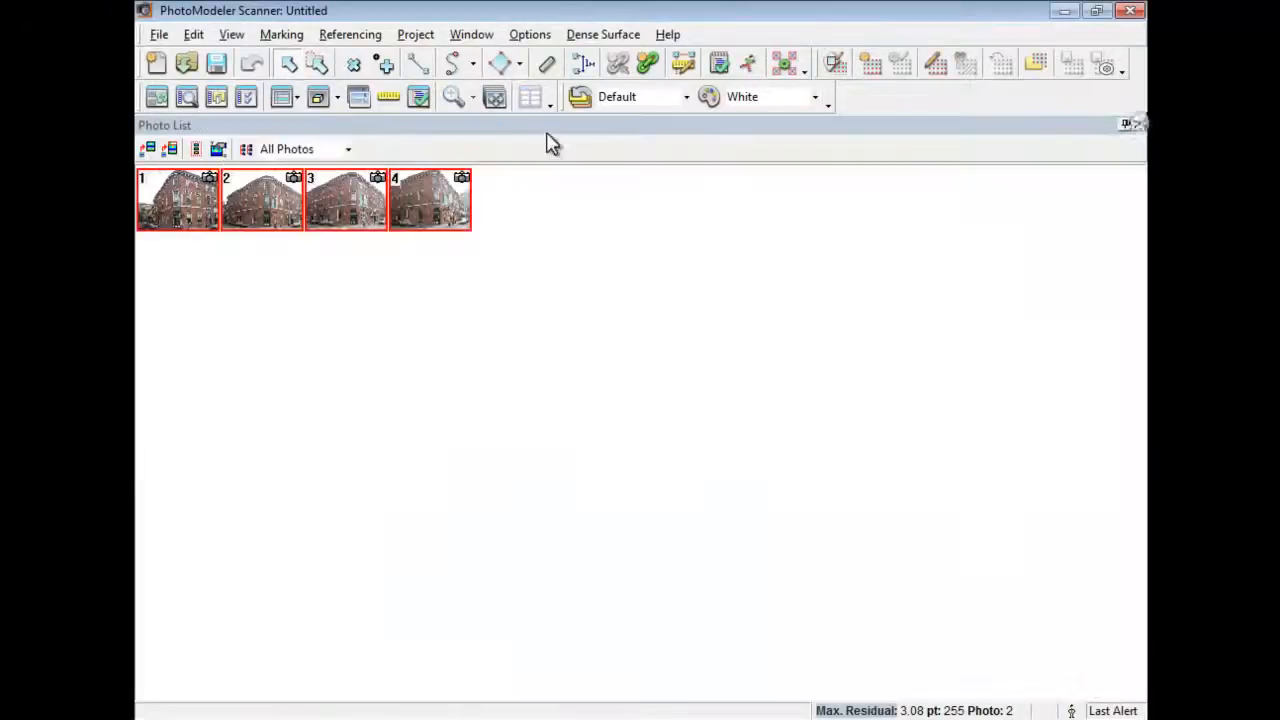
Open a 3D view with camera stations shown, then zoom and rotate to a near top-down view.
left_click(337, 99)
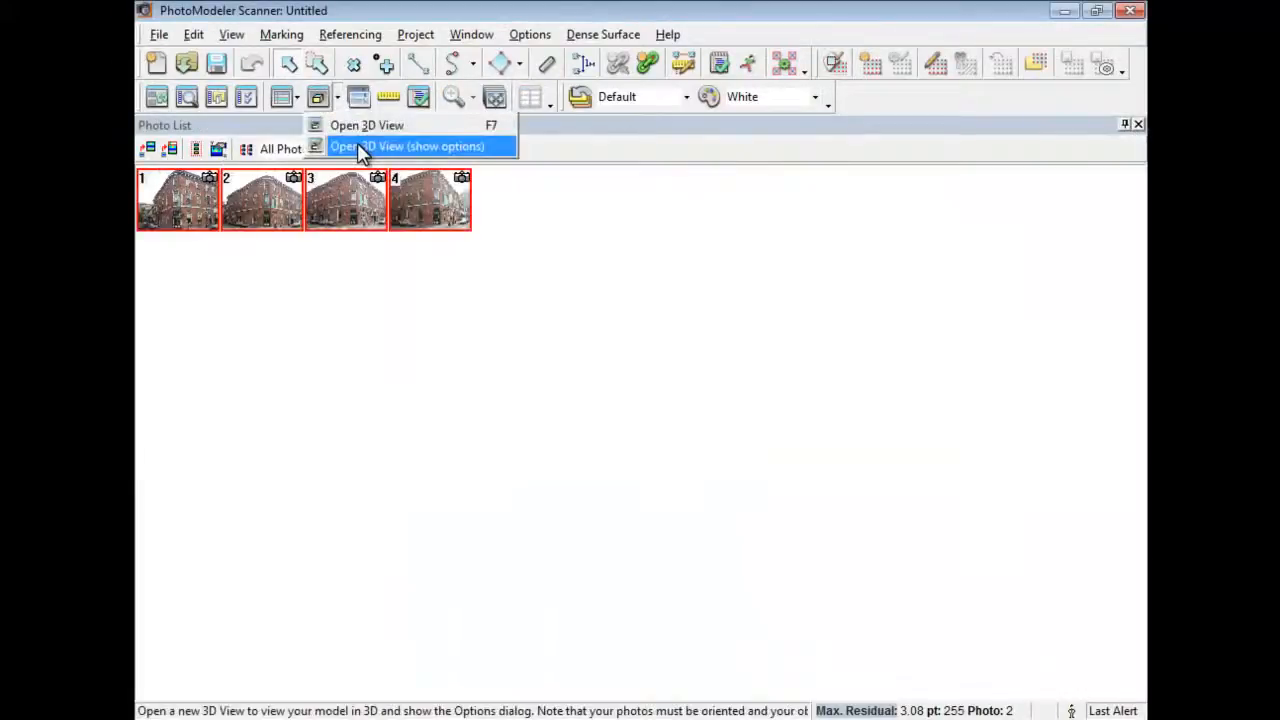
left_click(357, 142)
left_click(767, 322)
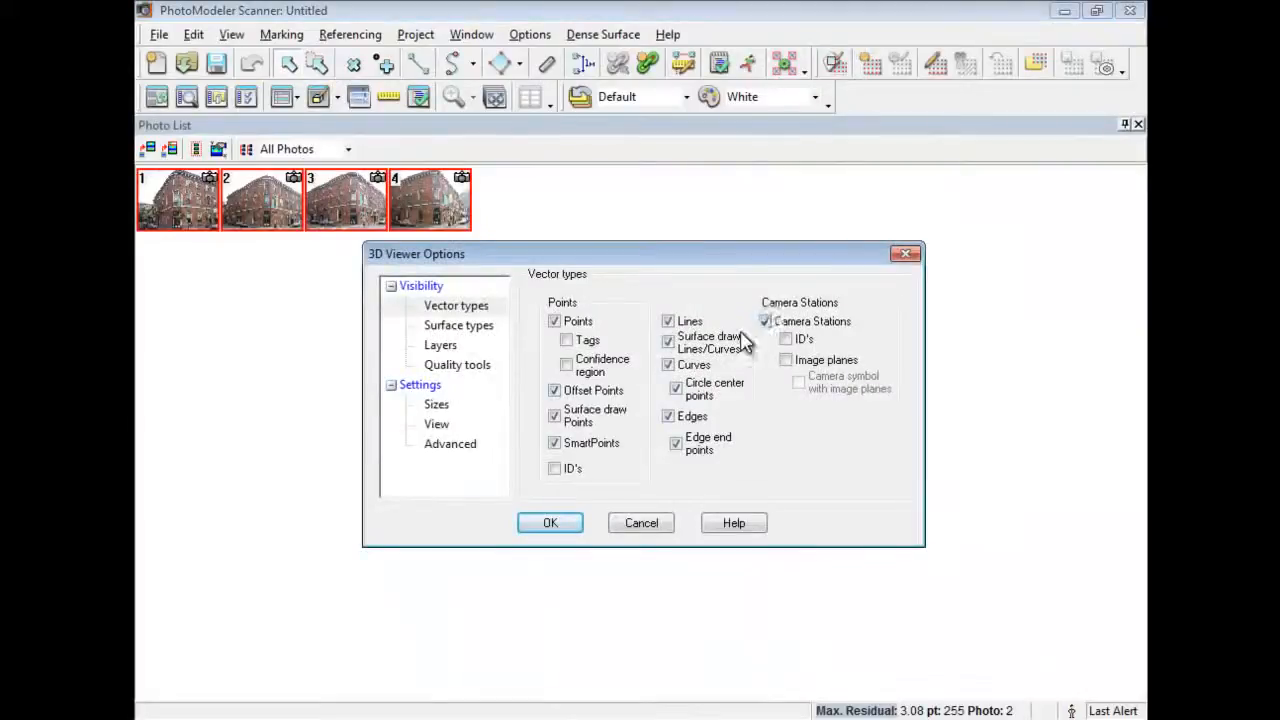
left_click(550, 522)
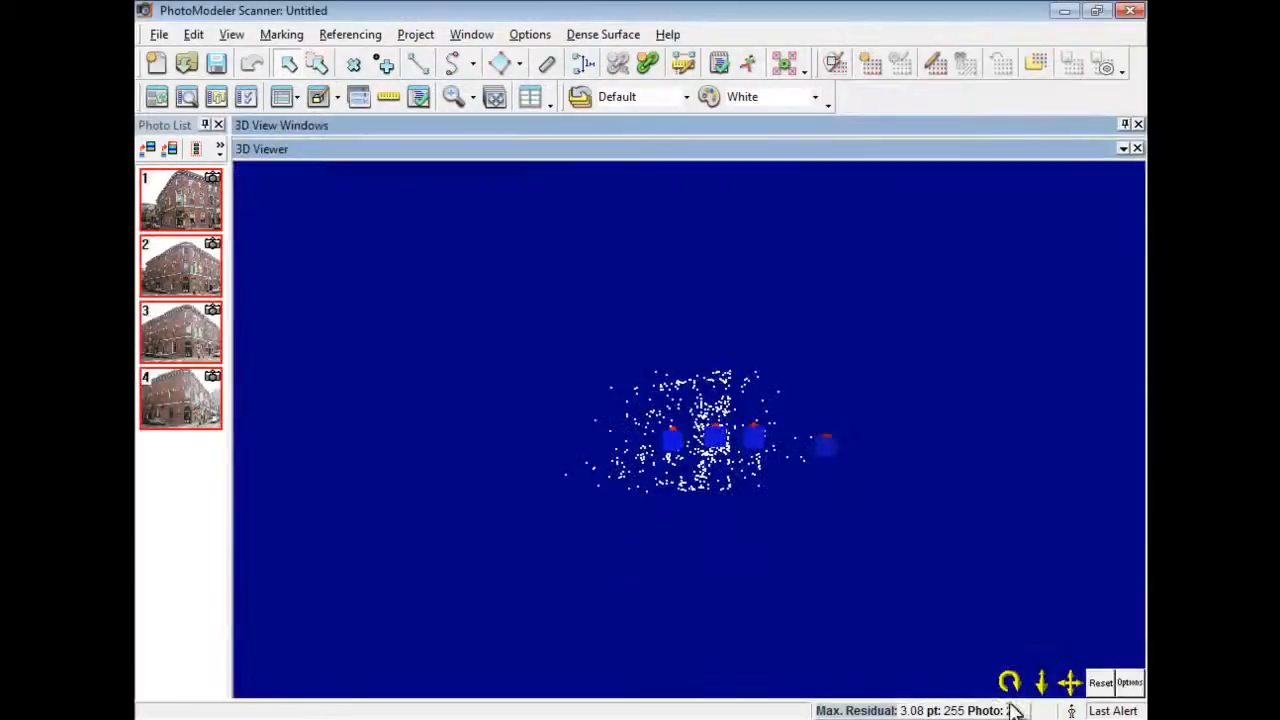
left_click_drag(1043, 682, 1043, 630)
left_click_drag(1010, 682, 723, 188)
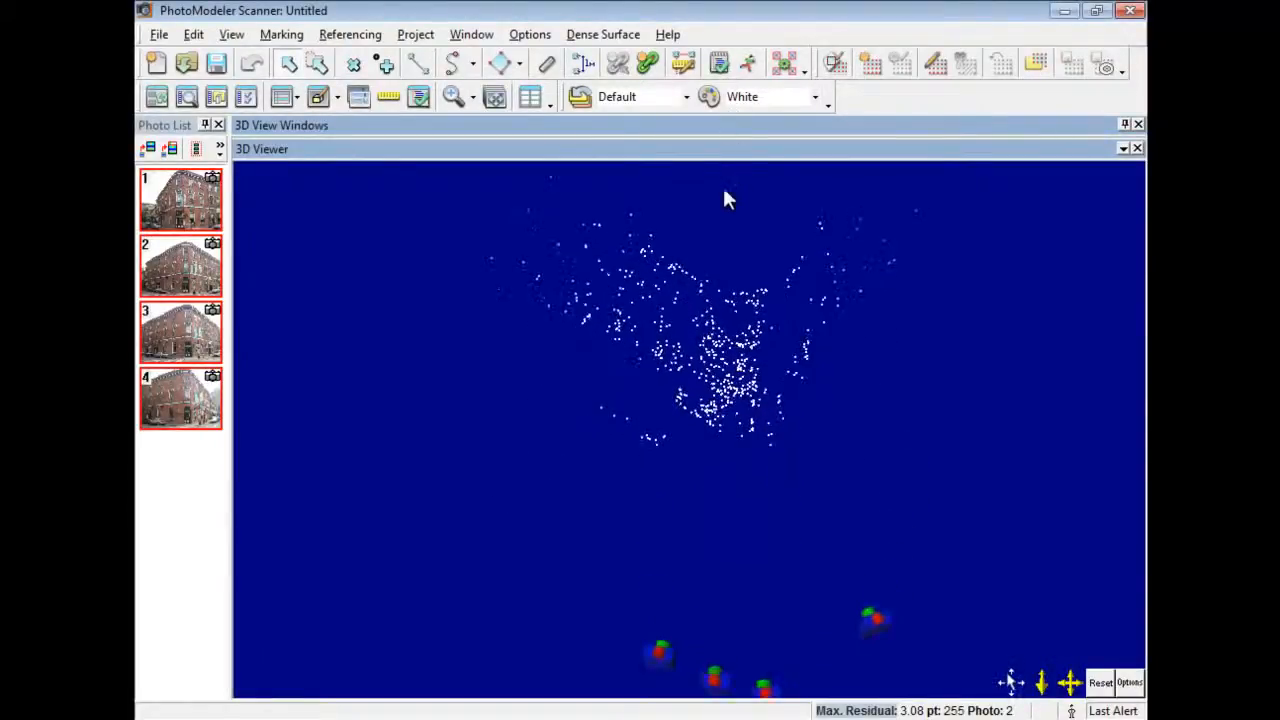
left_click_drag(1010, 682, 718, 368)
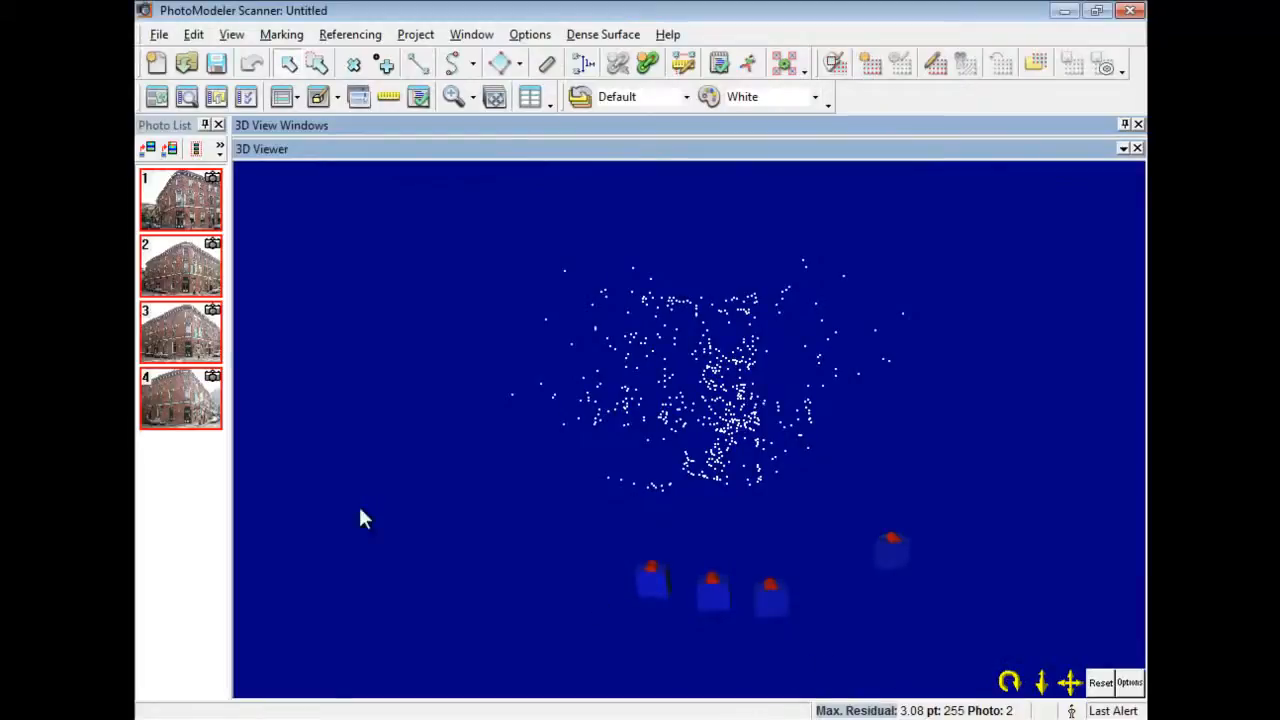
Open photos 3 and 1 side by side, close the 3D viewer and hide 2D SmartPoints.
left_click(183, 337)
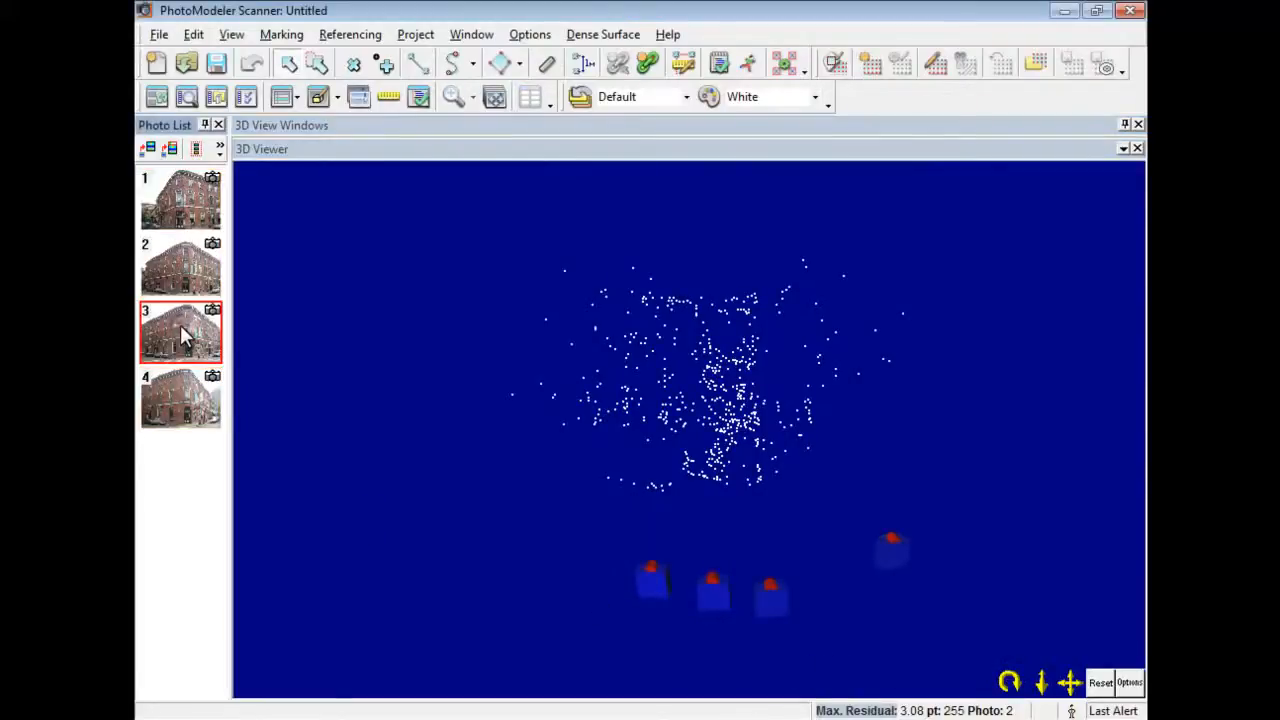
left_click(174, 214, "ctrl")
left_click(149, 150)
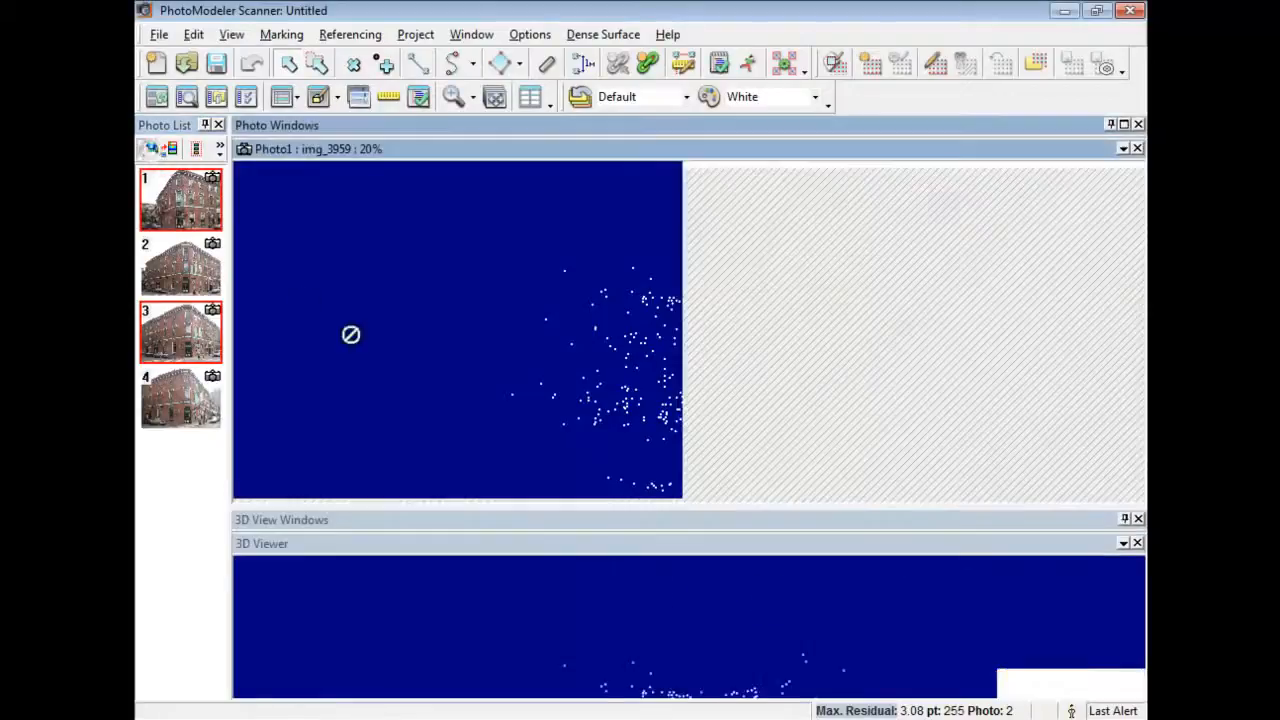
left_click(1137, 520)
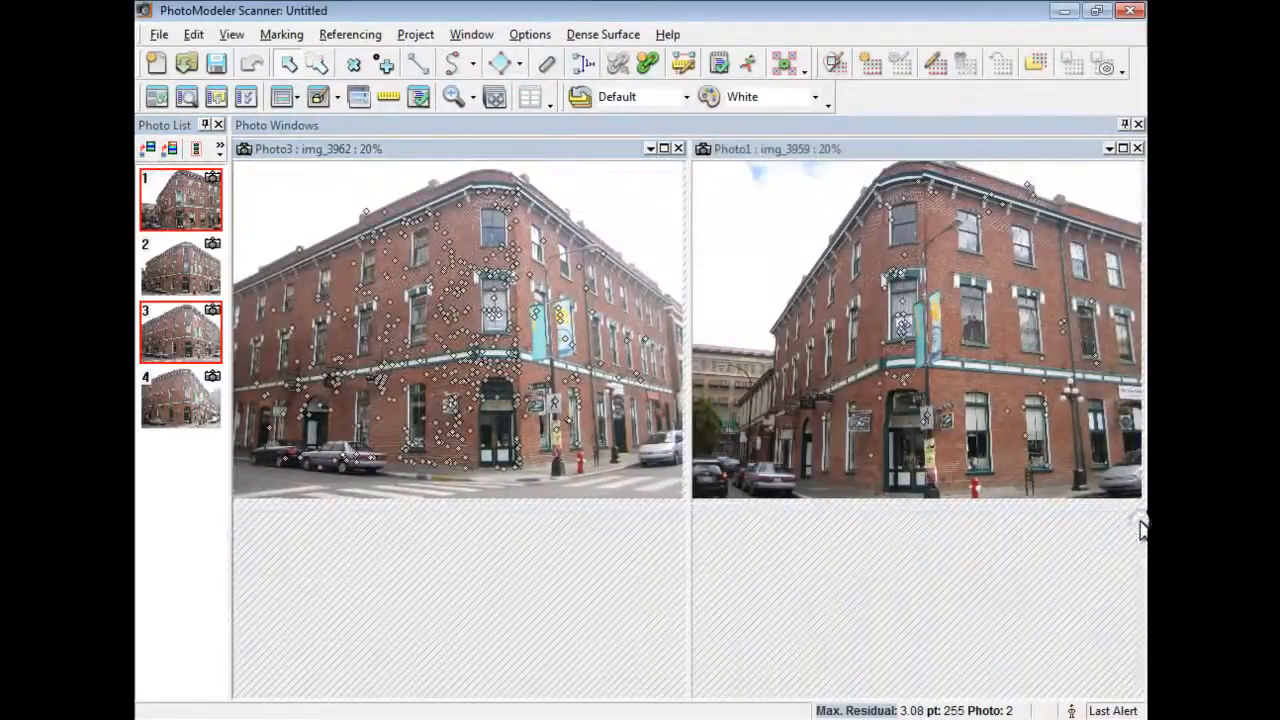
left_click(186, 96)
left_click(145, 377)
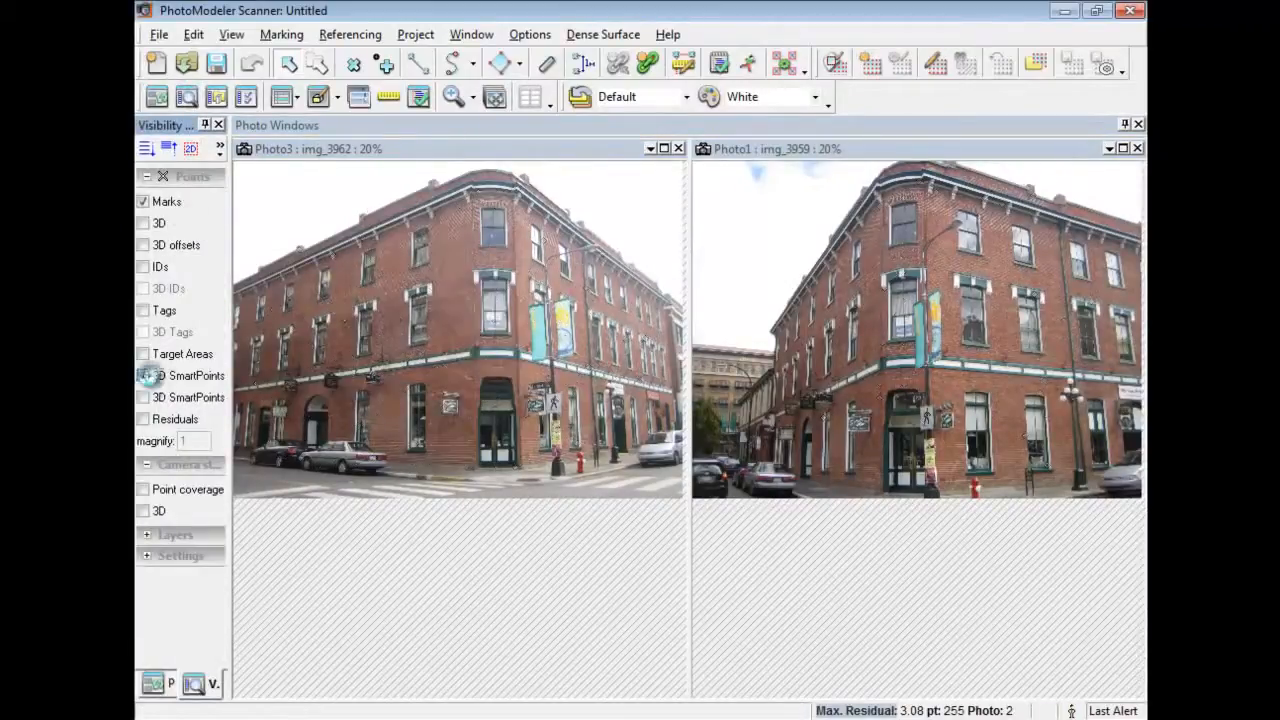
Outline the upper-floor window in Photo3 with lines, then select all marked items.
left_click(470, 152)
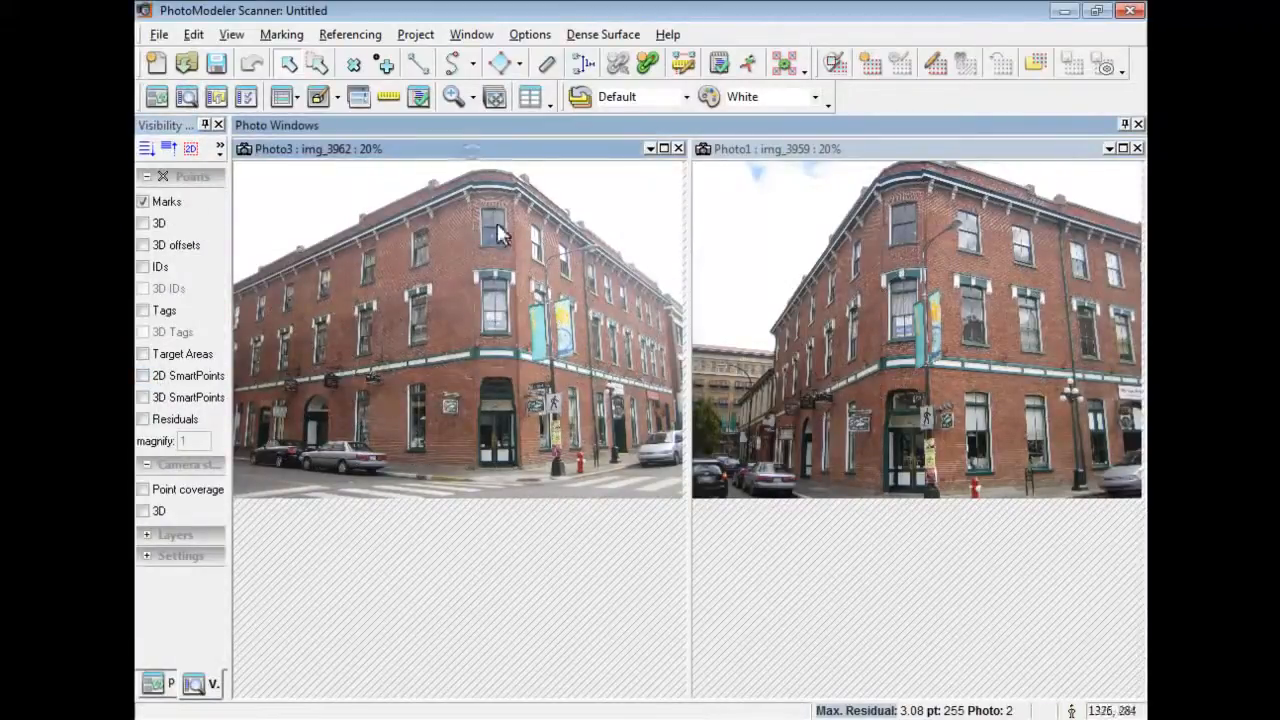
left_click(418, 63)
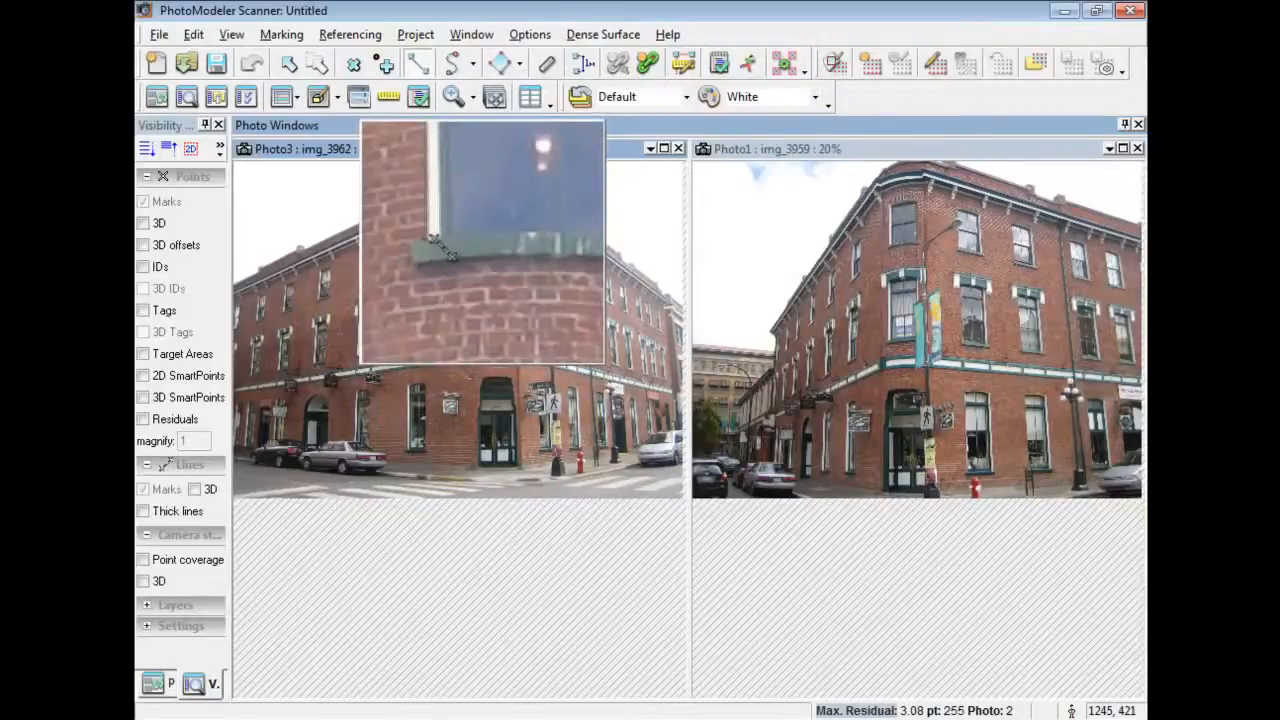
left_click(470, 212)
left_click_drag(481, 214, 489, 149)
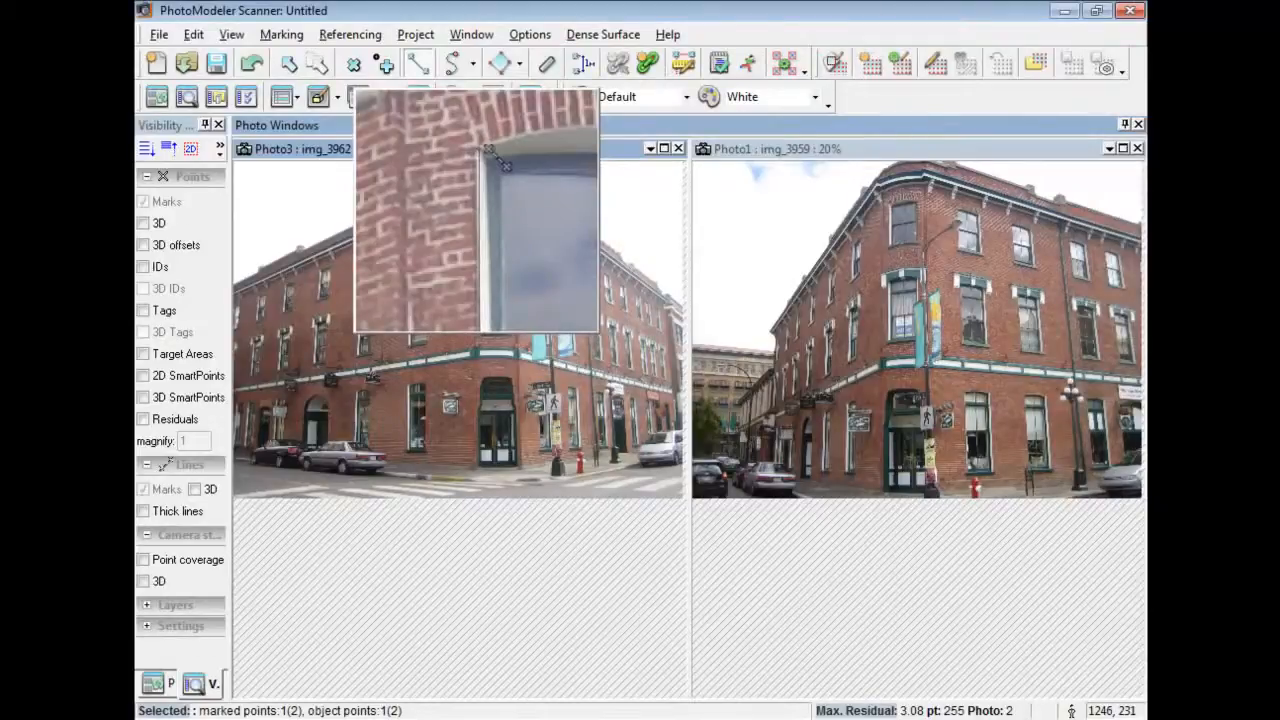
left_click_drag(483, 206, 511, 245)
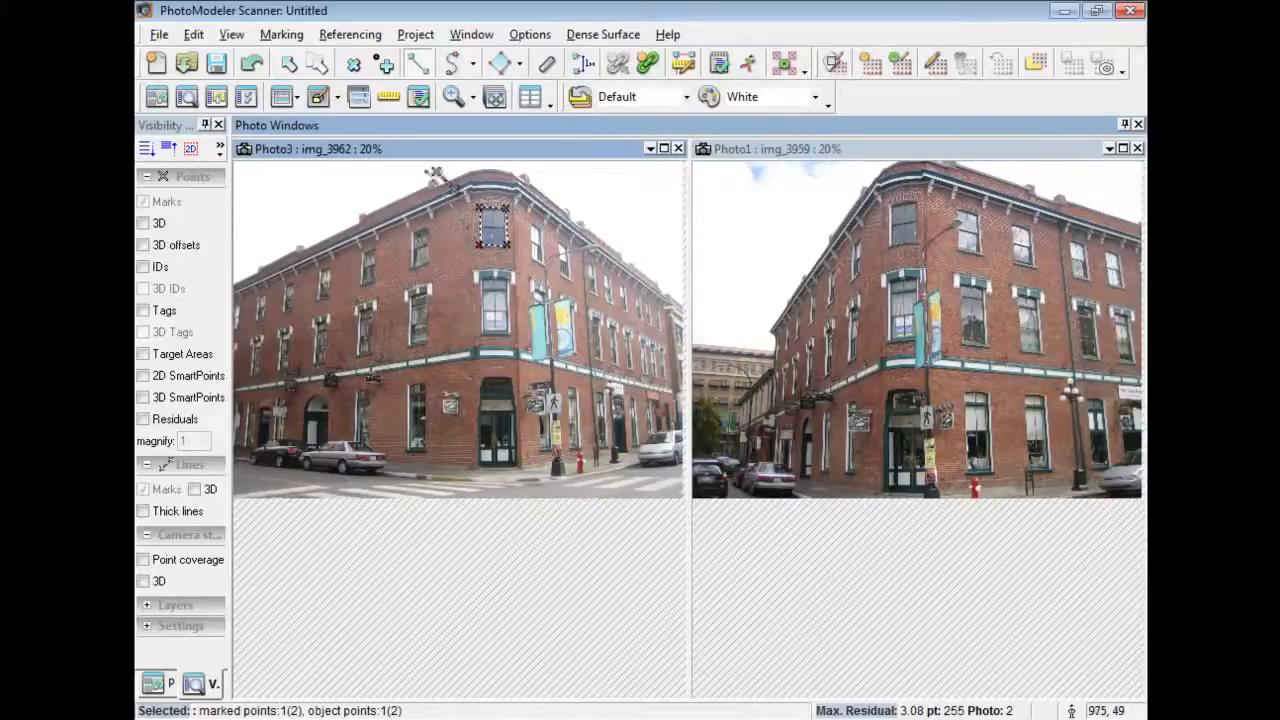
left_click(291, 64)
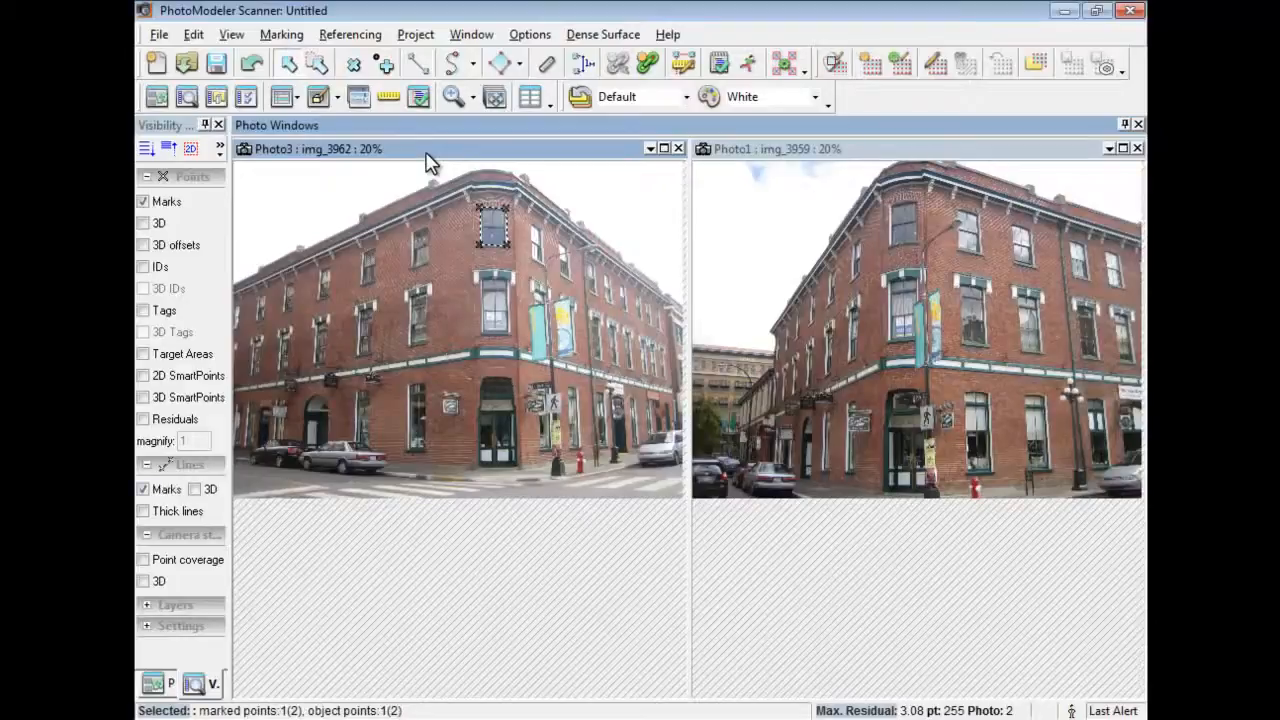
key("ctrl+a")
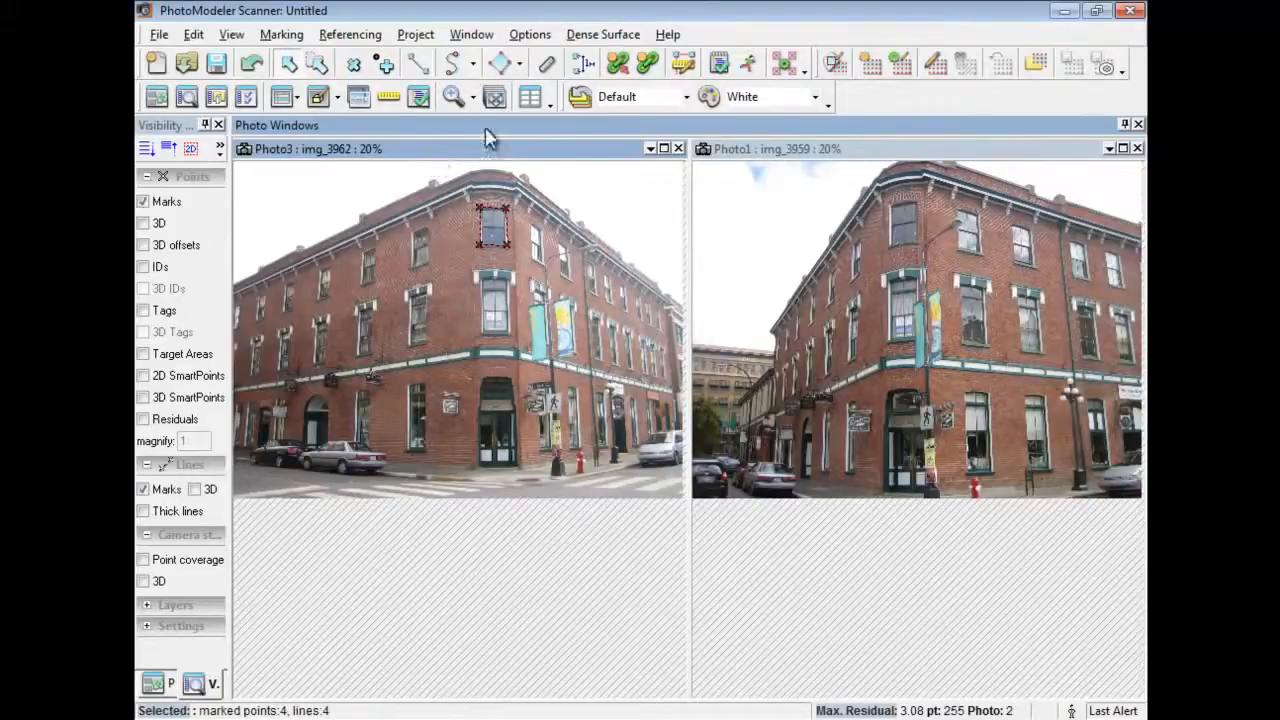
Reference the window outline's corners onto the same window in Photo1.
left_click(645, 67)
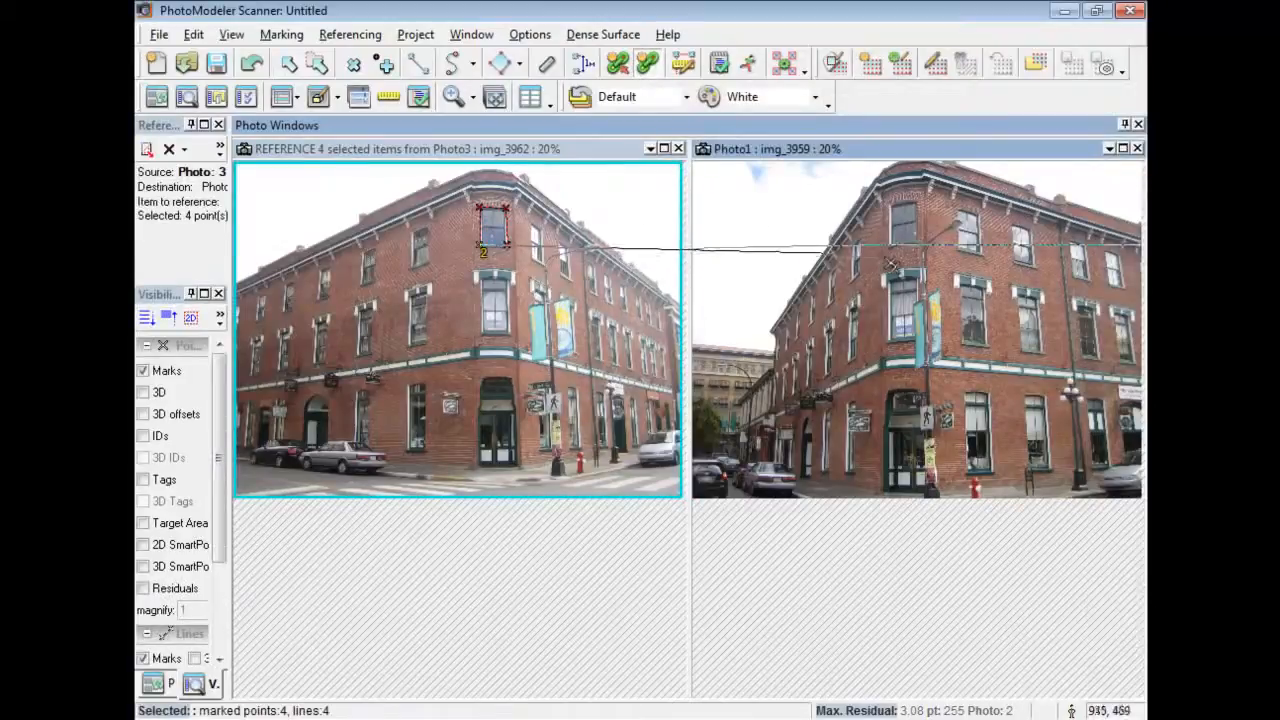
mouse_move(905, 257)
left_mouse_down()
mouse_move(866, 235)
mouse_move(852, 244)
mouse_move(931, 213)
mouse_move(918, 250)
mouse_move(889, 246)
left_mouse_up()
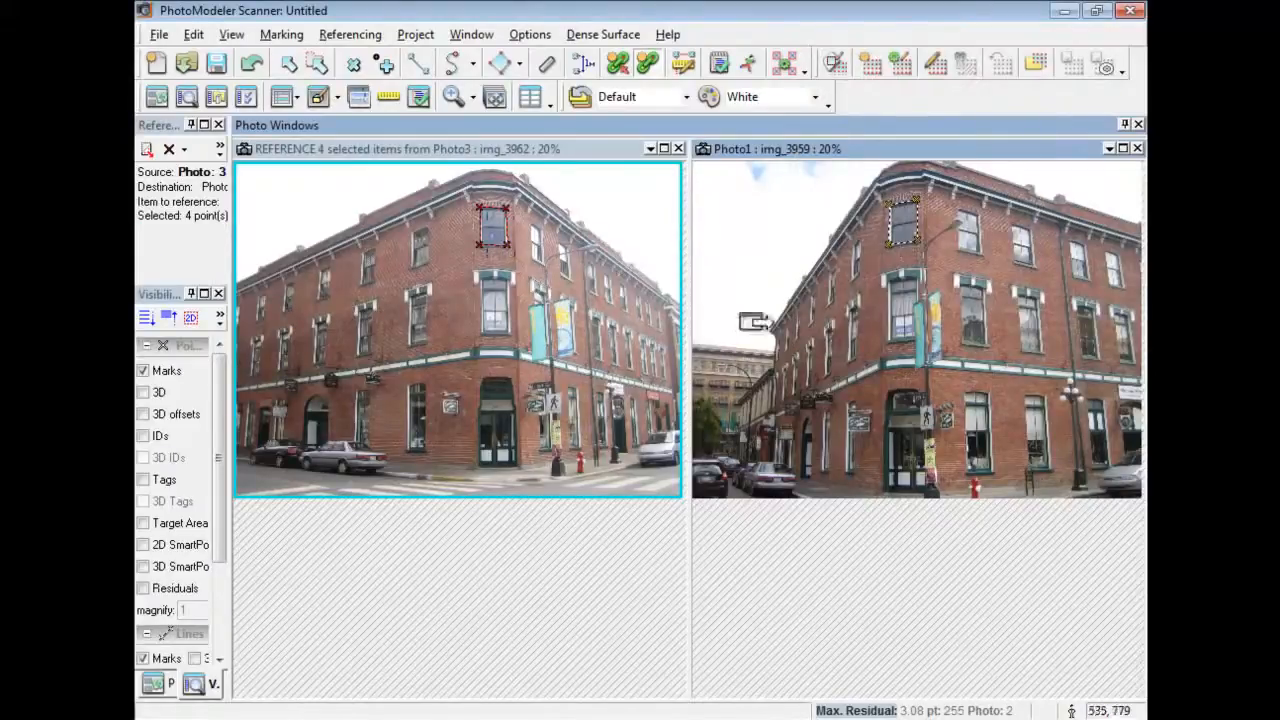
left_click(290, 66)
Check the window rectangle in a 3D view with adjusted point types, then close all views.
left_click(319, 96)
left_click(554, 415)
left_click(554, 443)
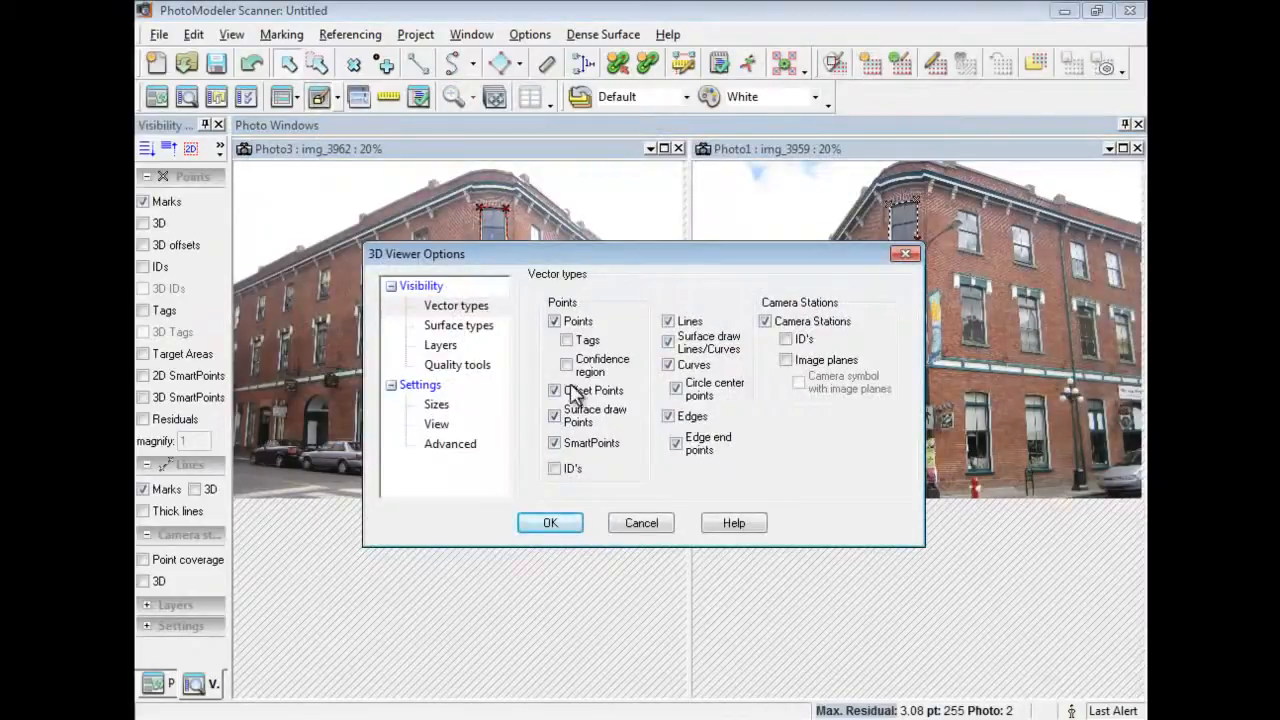
left_click(568, 523)
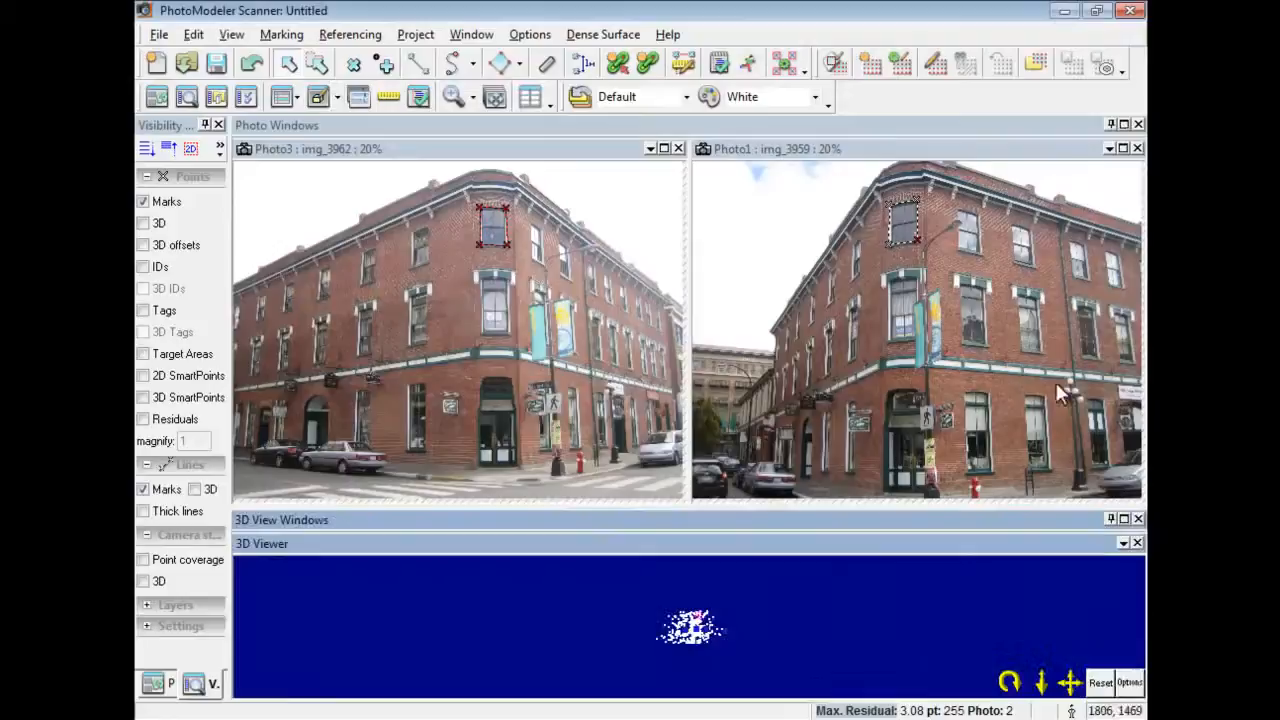
left_click(1138, 124)
left_click_drag(1022, 690, 1133, 122)
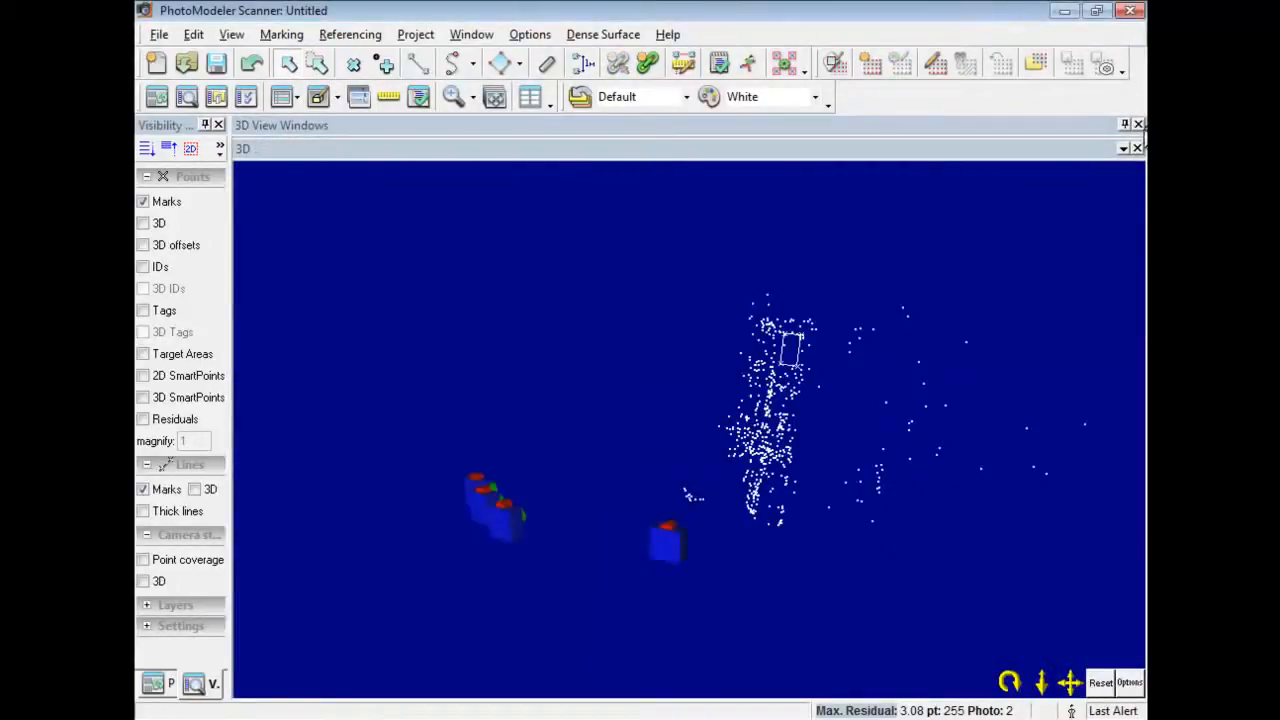
left_click(1138, 124)
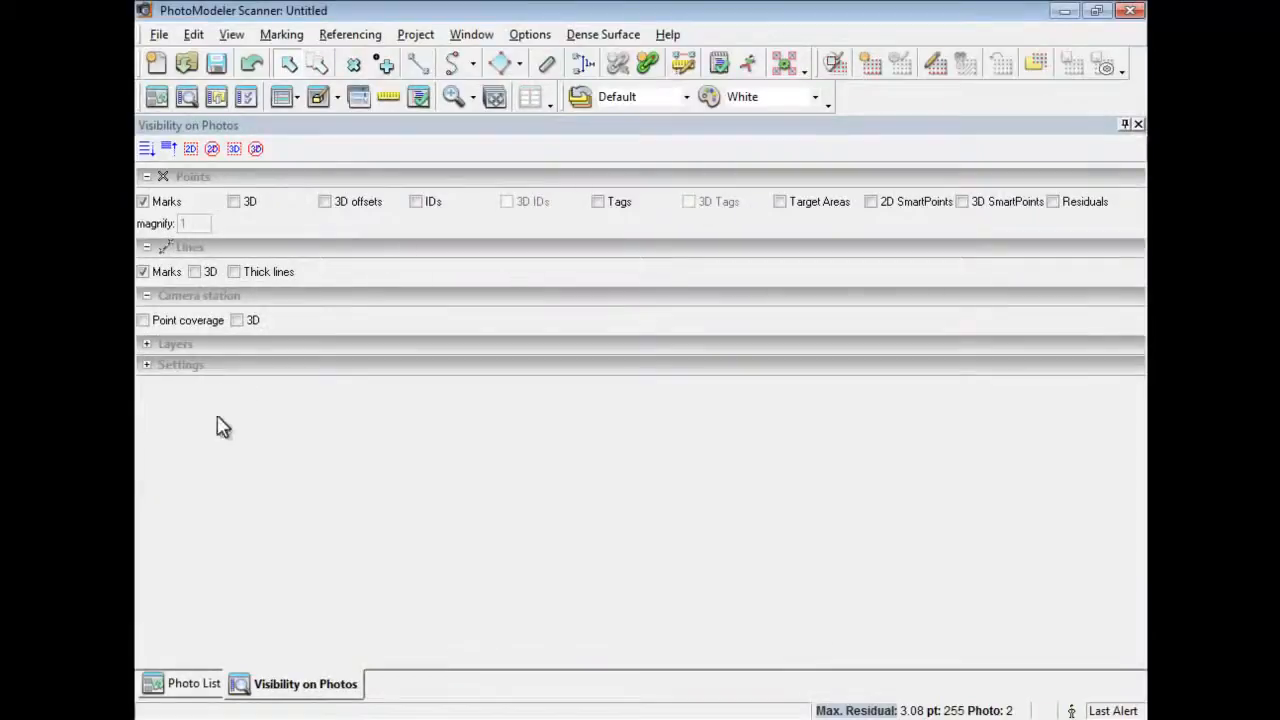
Open Photo1 on its own from the photo list.
left_click(192, 688)
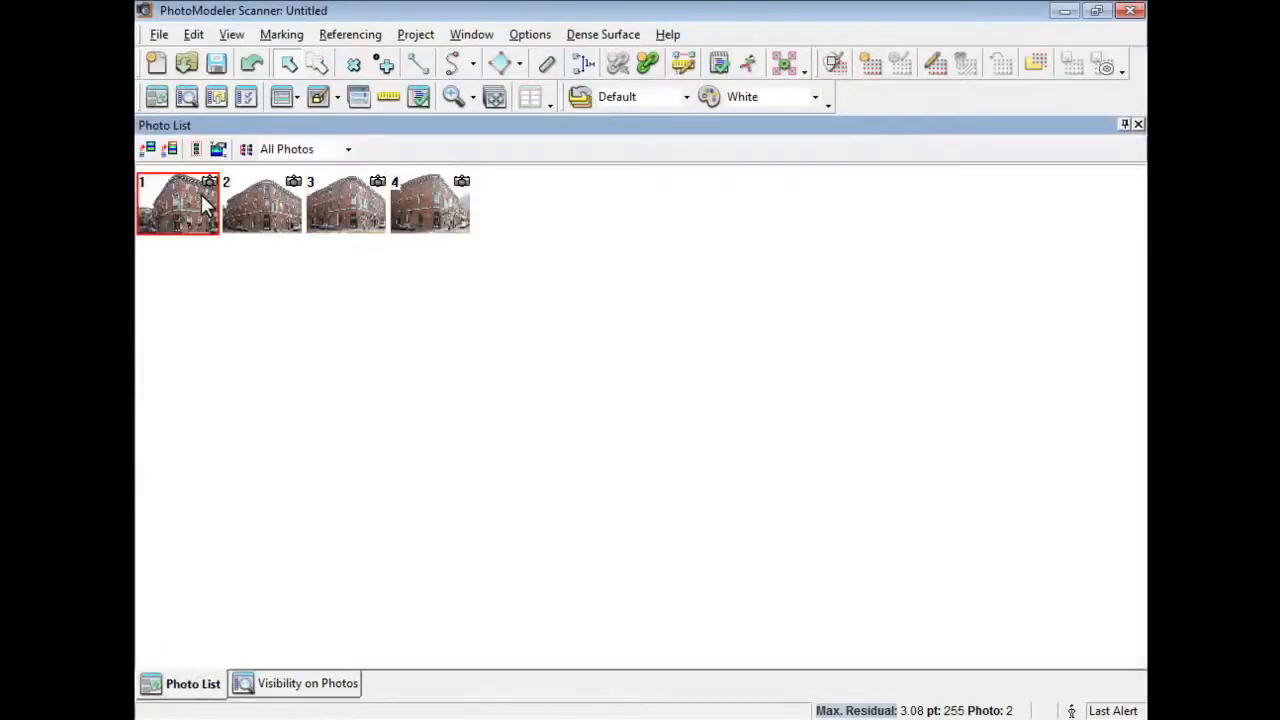
double_click(205, 205)
scroll(480, 250, "up", 3)
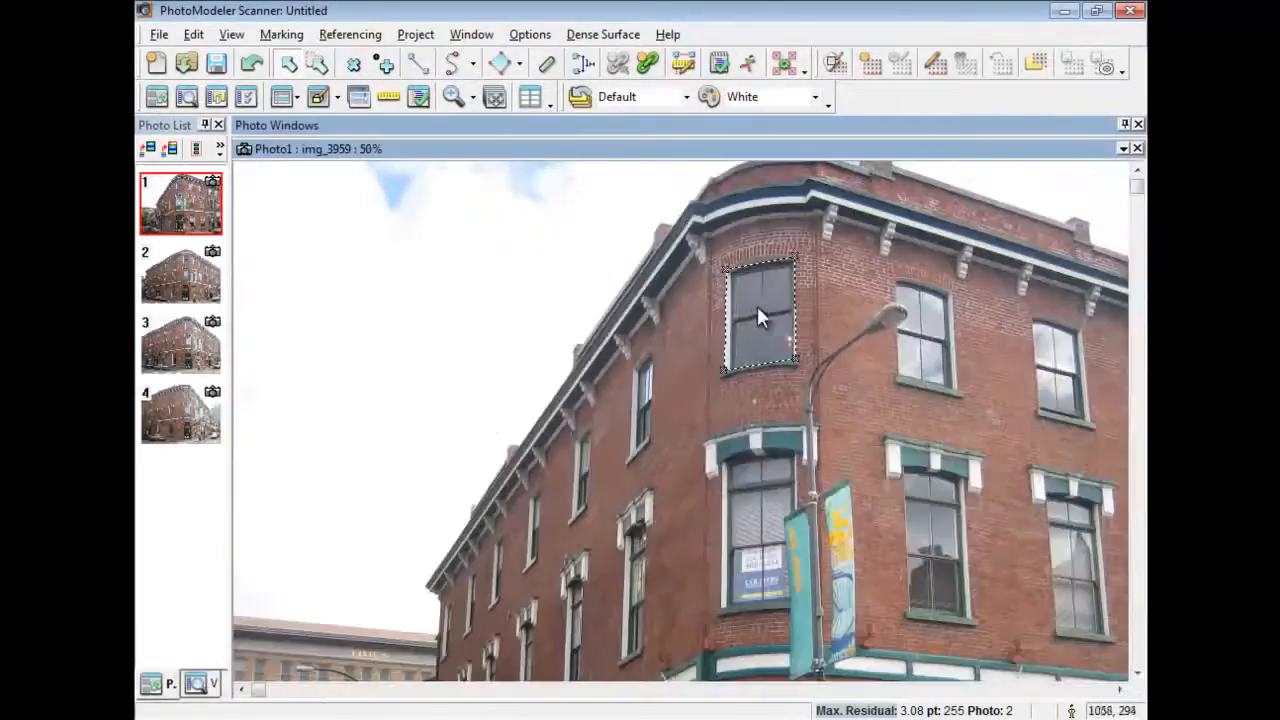
scroll(752, 312, "up", 1)
Scale the project in meters using the window's bottom edge as 1.1 m, scale only.
left_click(414, 35)
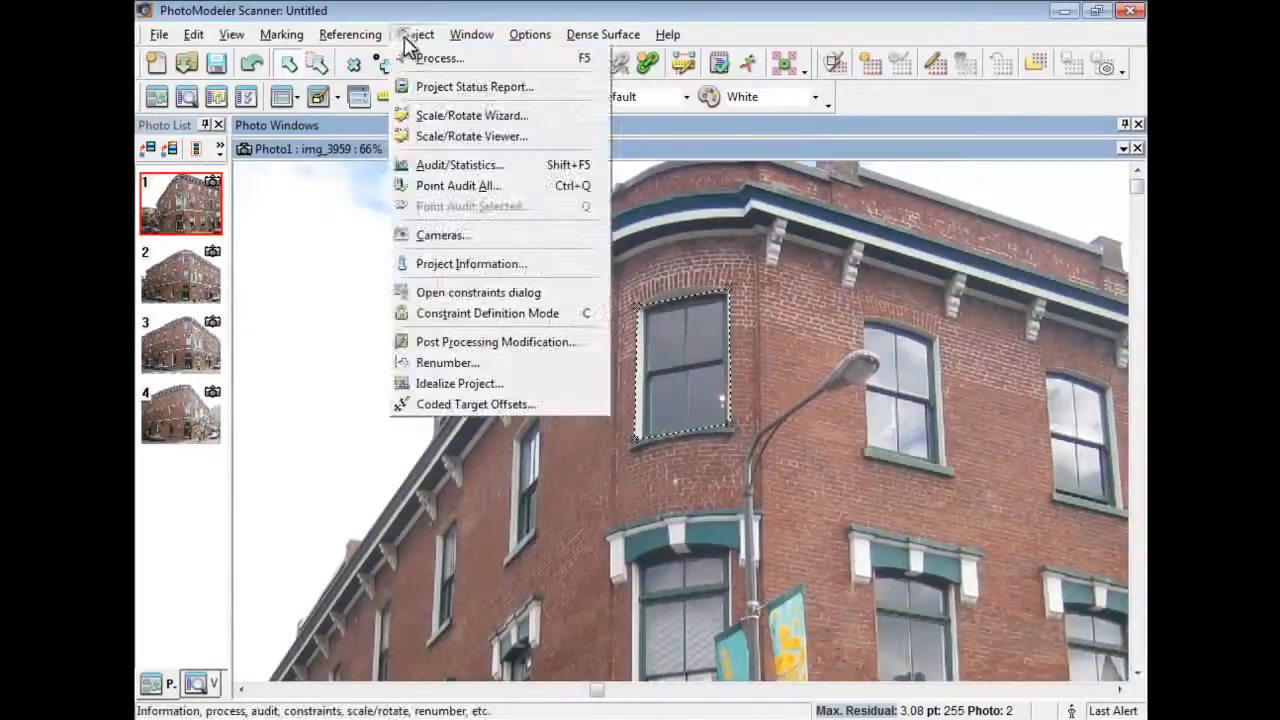
left_click(464, 130)
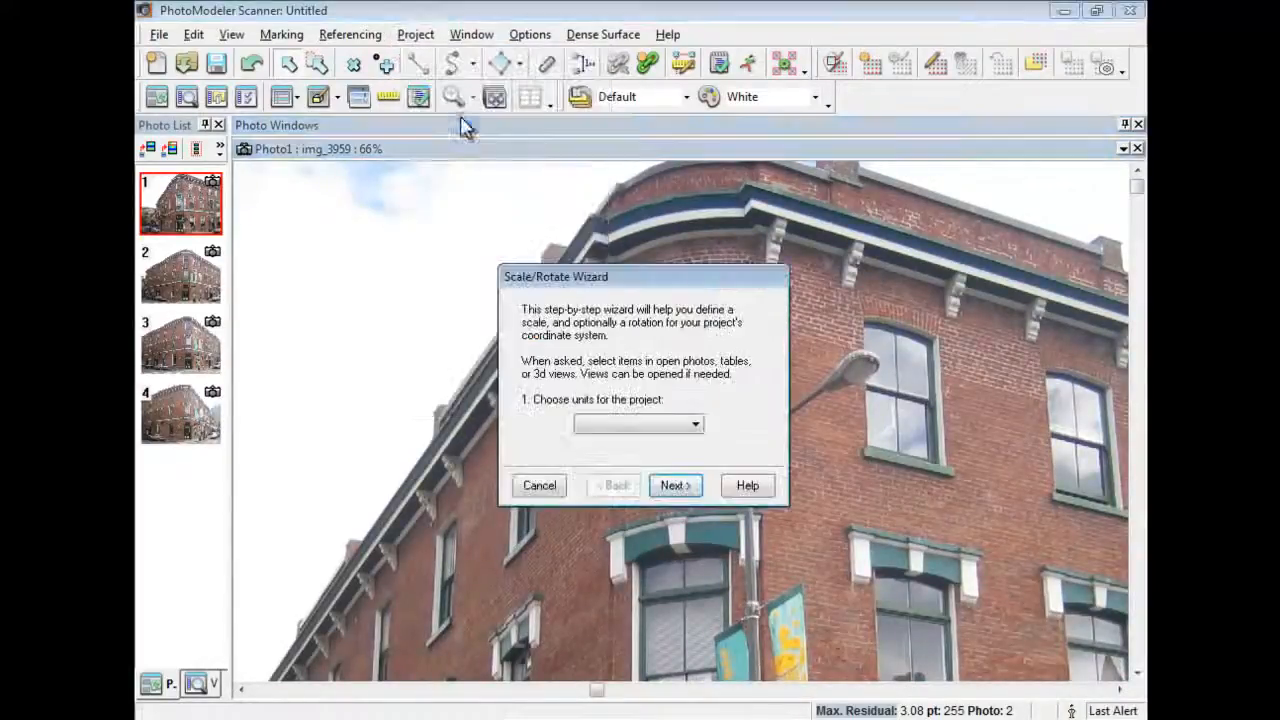
left_click(686, 427)
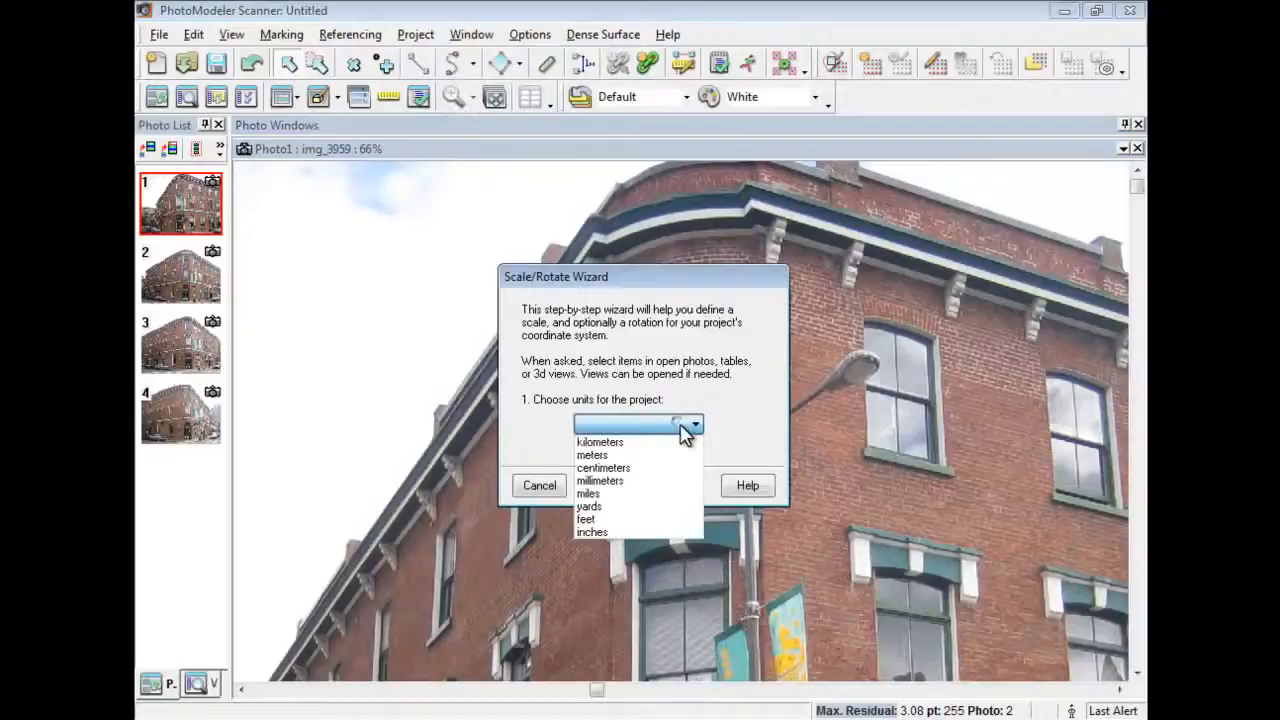
left_click(648, 455)
left_click(684, 490)
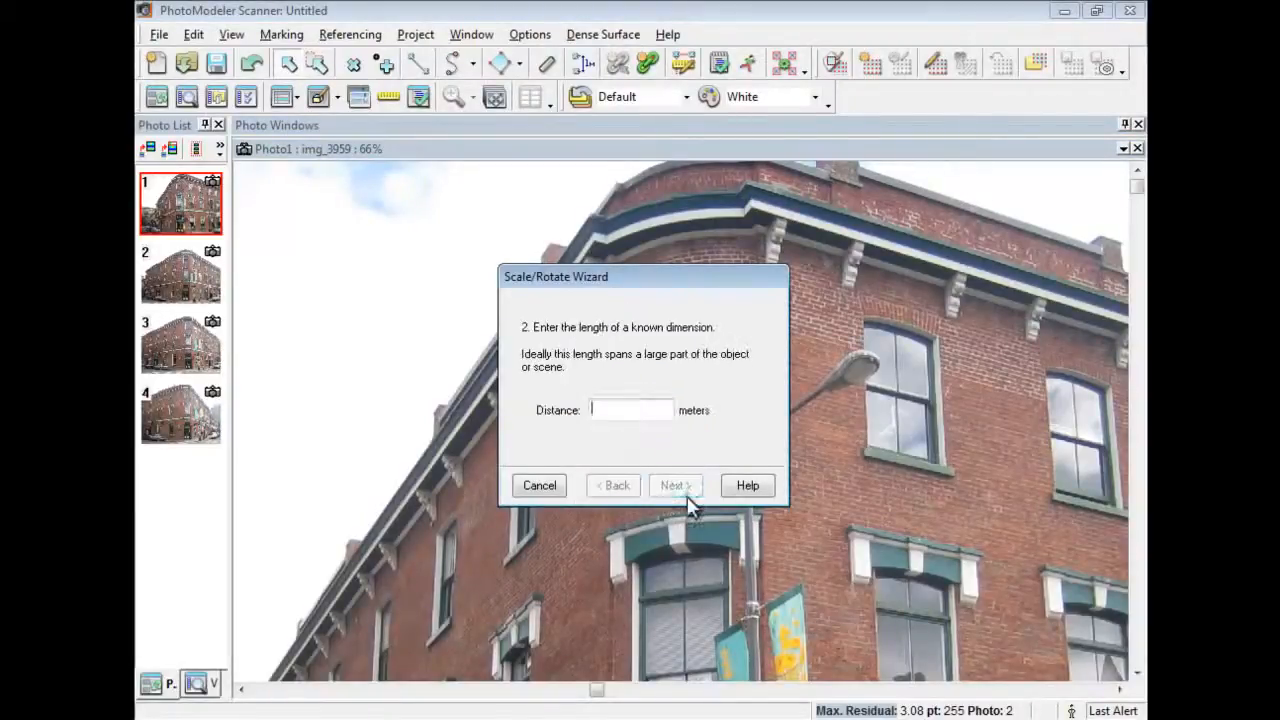
type("1.1")
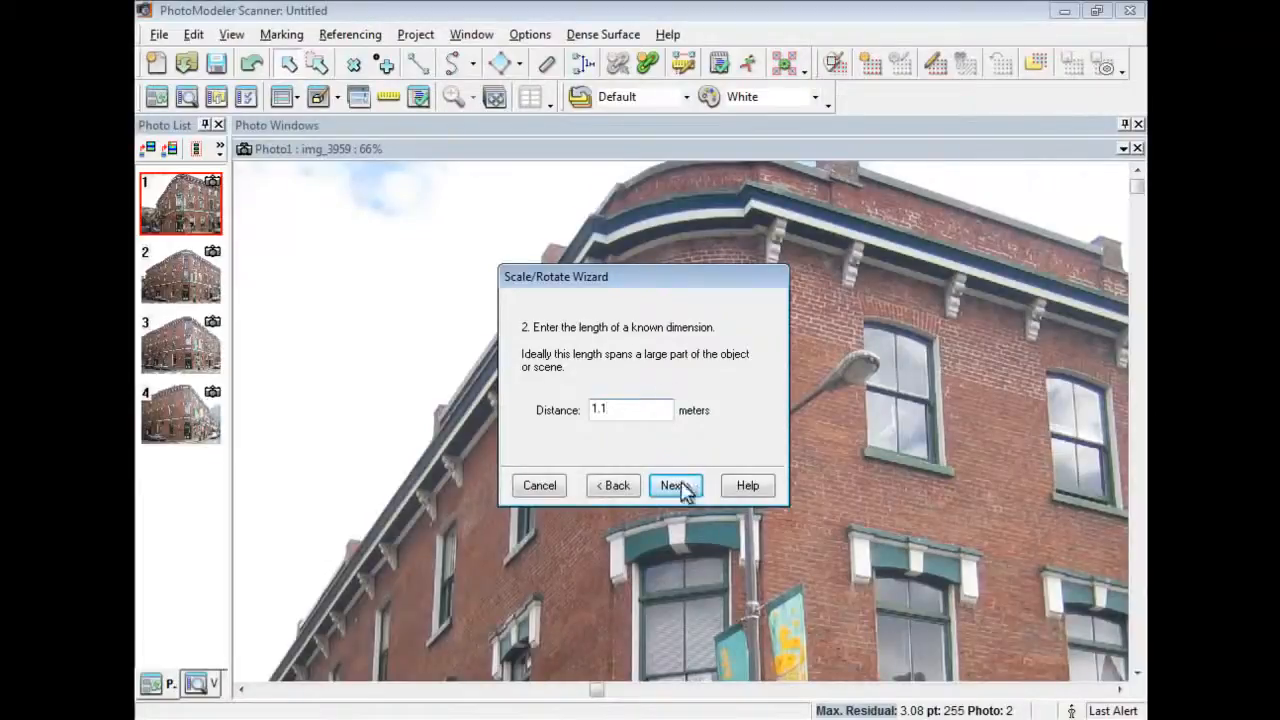
left_click(678, 485)
left_click_drag(640, 289, 628, 496)
left_click(676, 437)
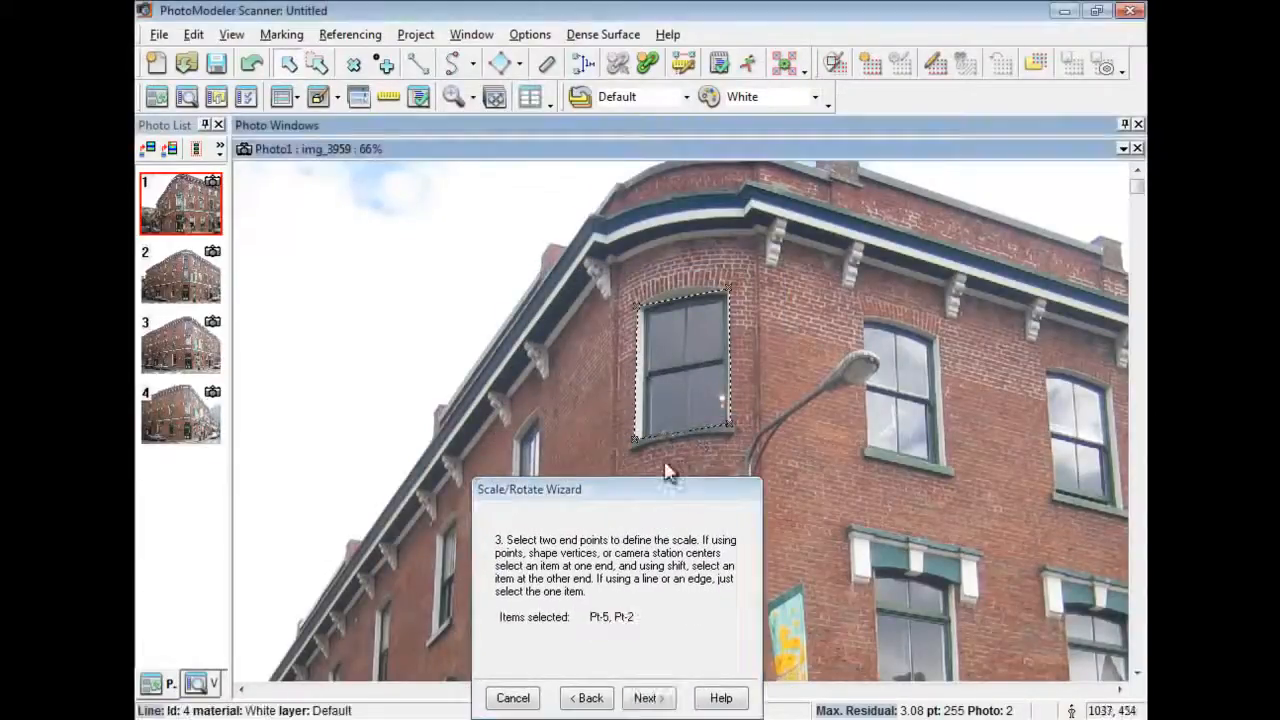
left_click(652, 698)
left_click(568, 613)
left_click(650, 698)
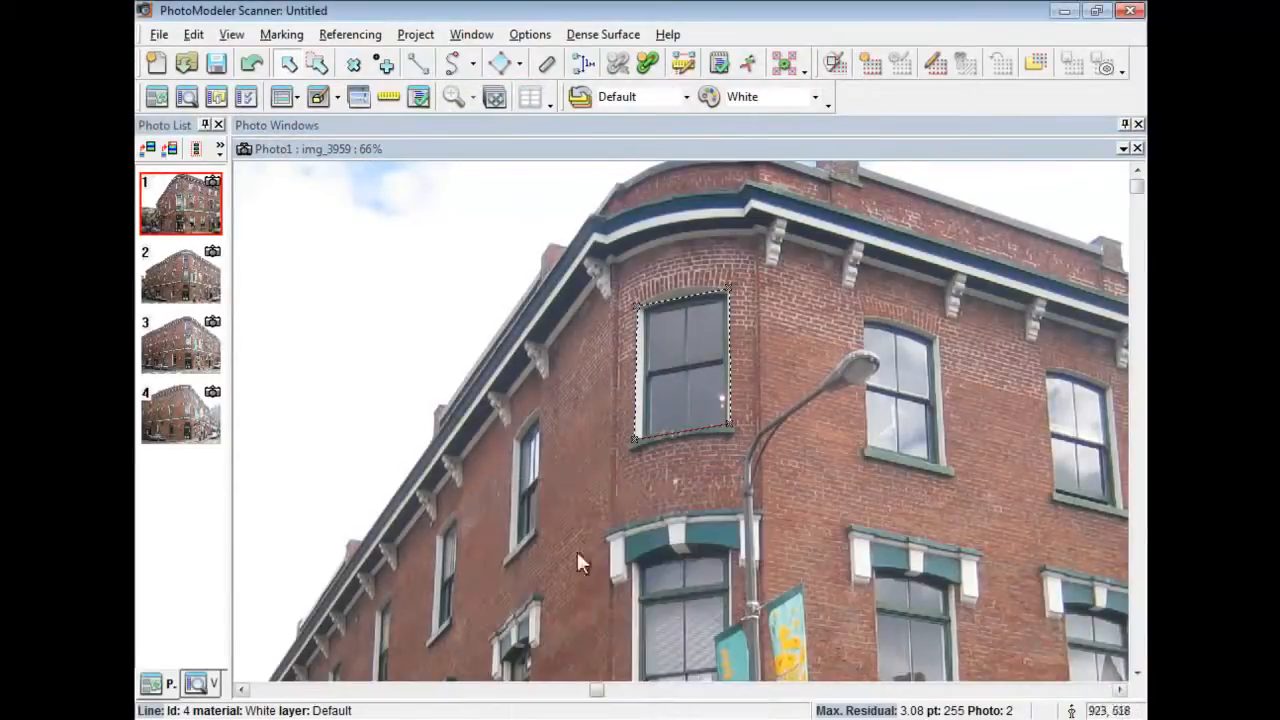
Add 1.10 m width and 1.65 m height dimensions to the window.
left_click(583, 64)
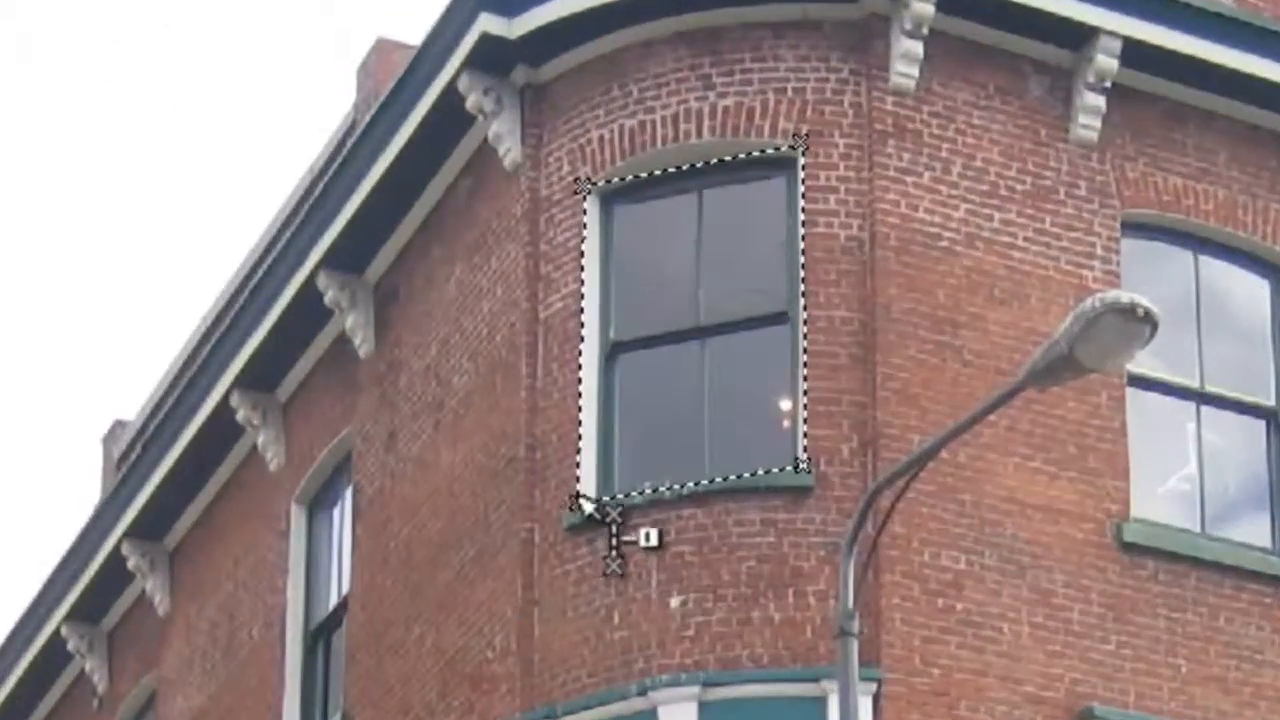
left_click(578, 500)
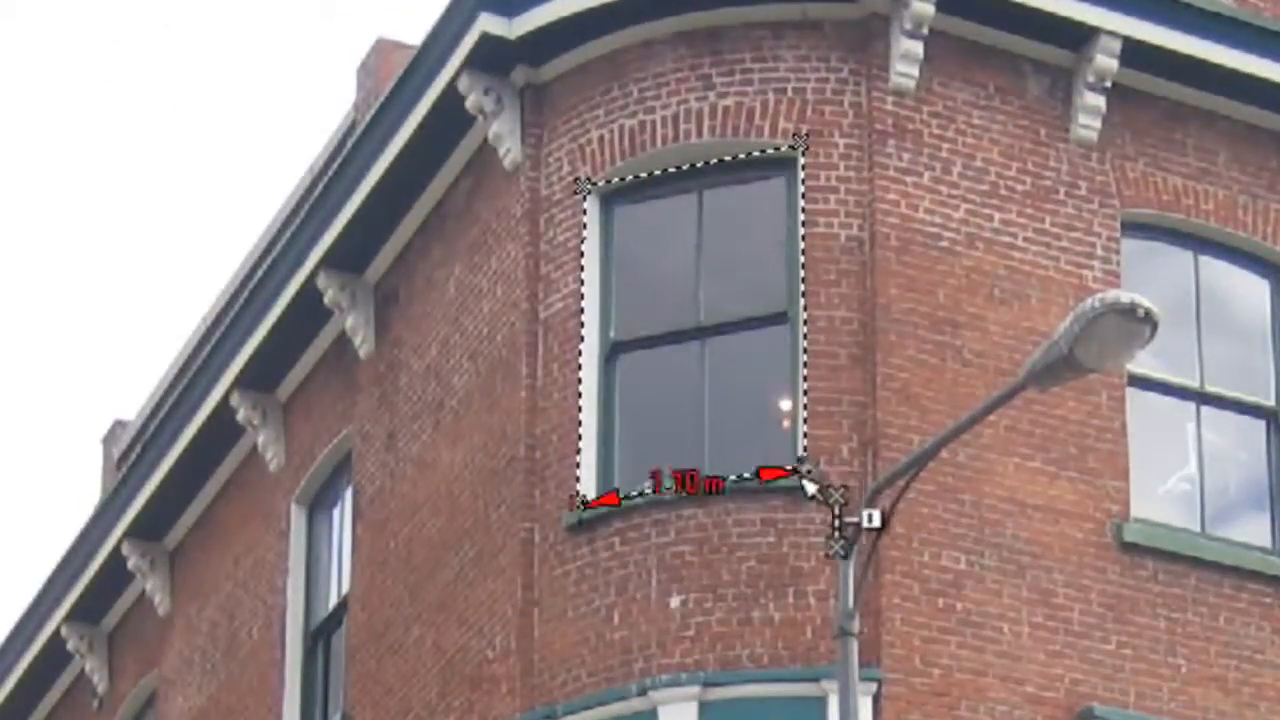
left_click(755, 550)
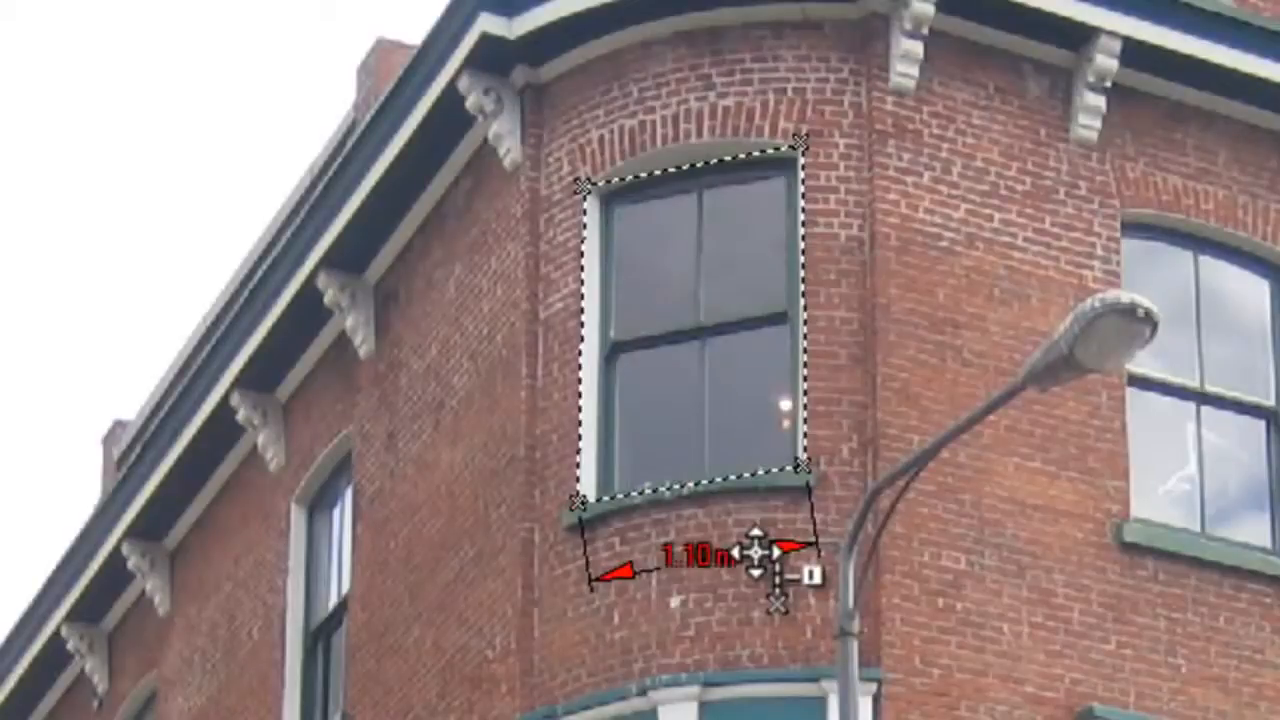
left_click(806, 465)
left_click(806, 140)
left_click(849, 180)
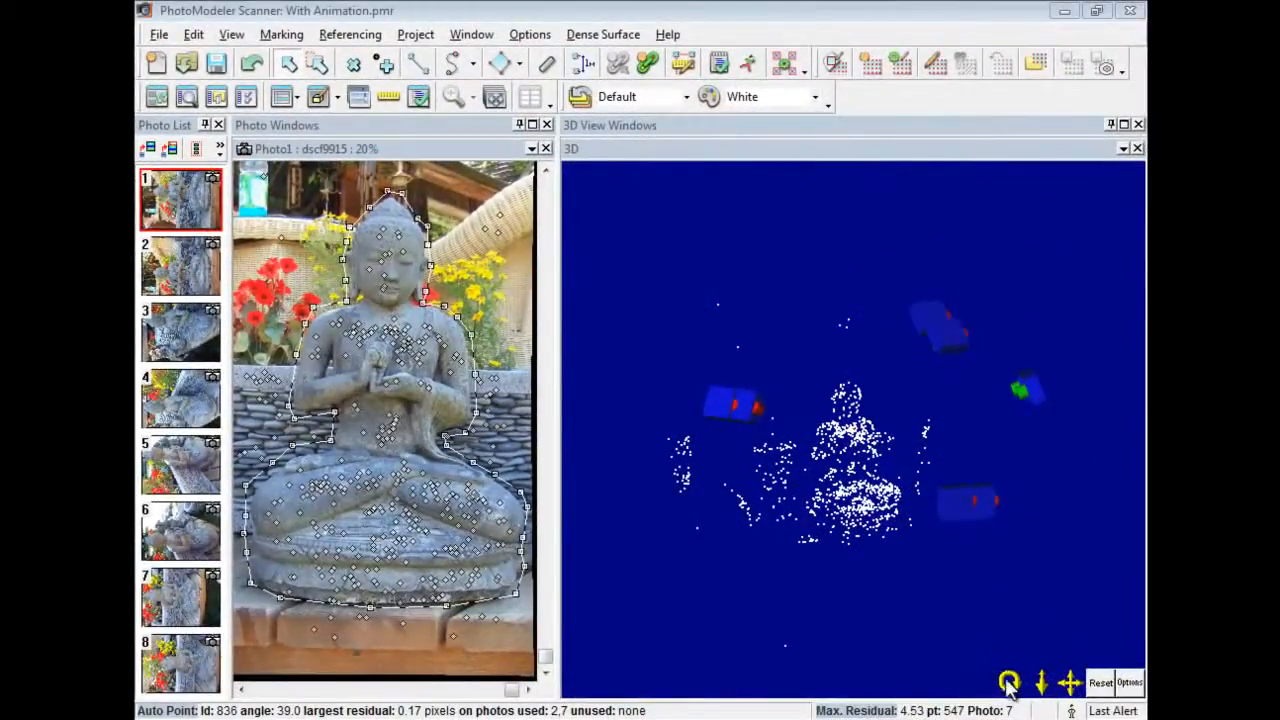
Rotate the statue, turn on Point Meshes, hide SmartPoints and Camera Stations, then zoom in.
left_click_drag(1008, 682, 647, 441)
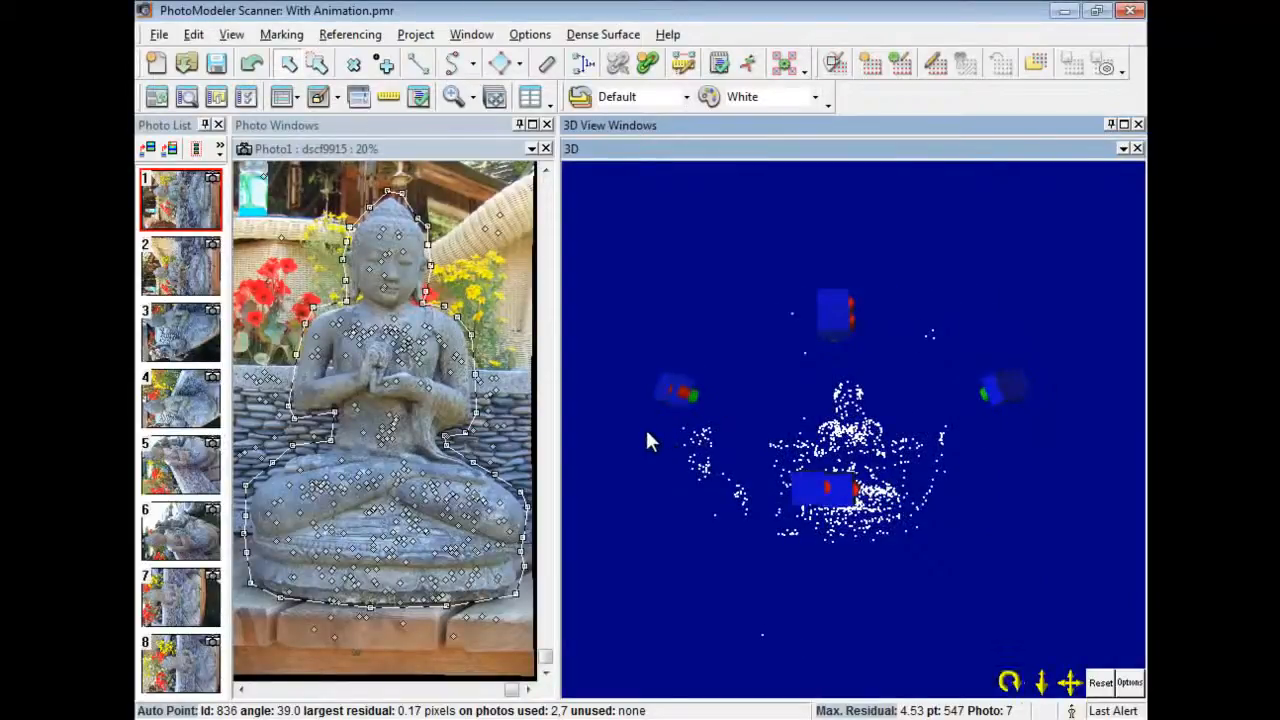
left_click(1130, 683)
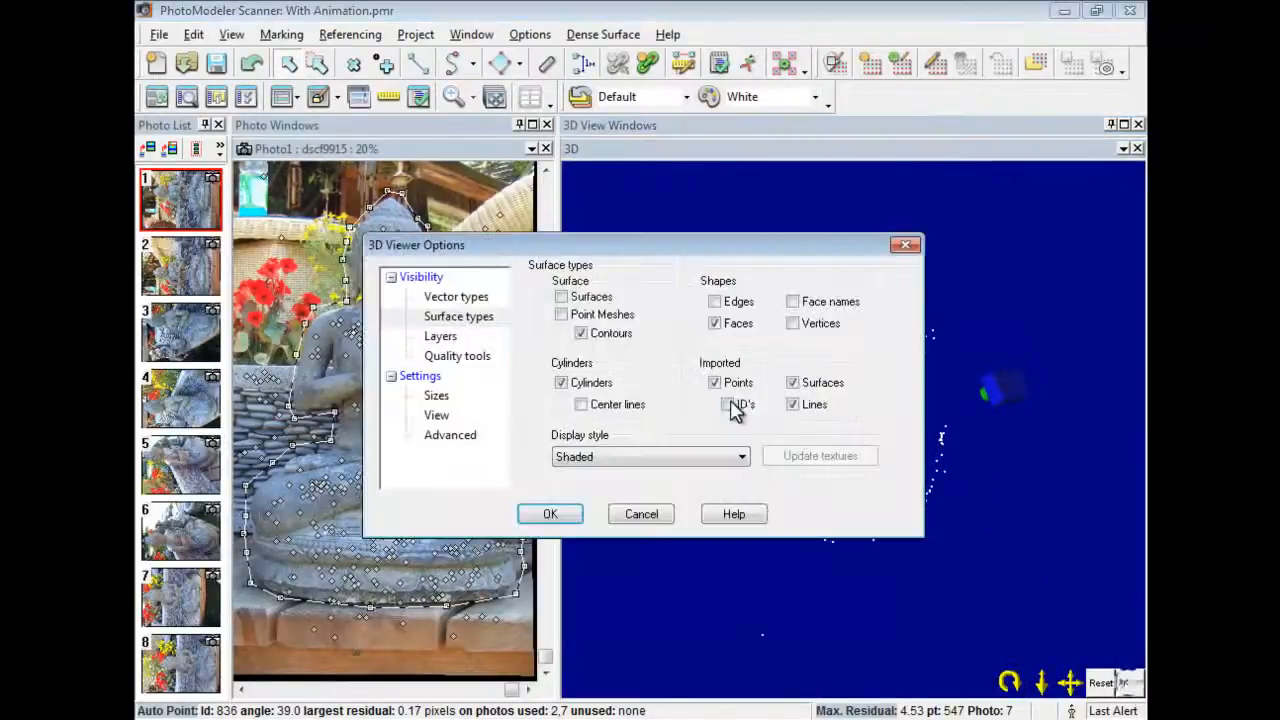
left_click(560, 314)
left_click(470, 298)
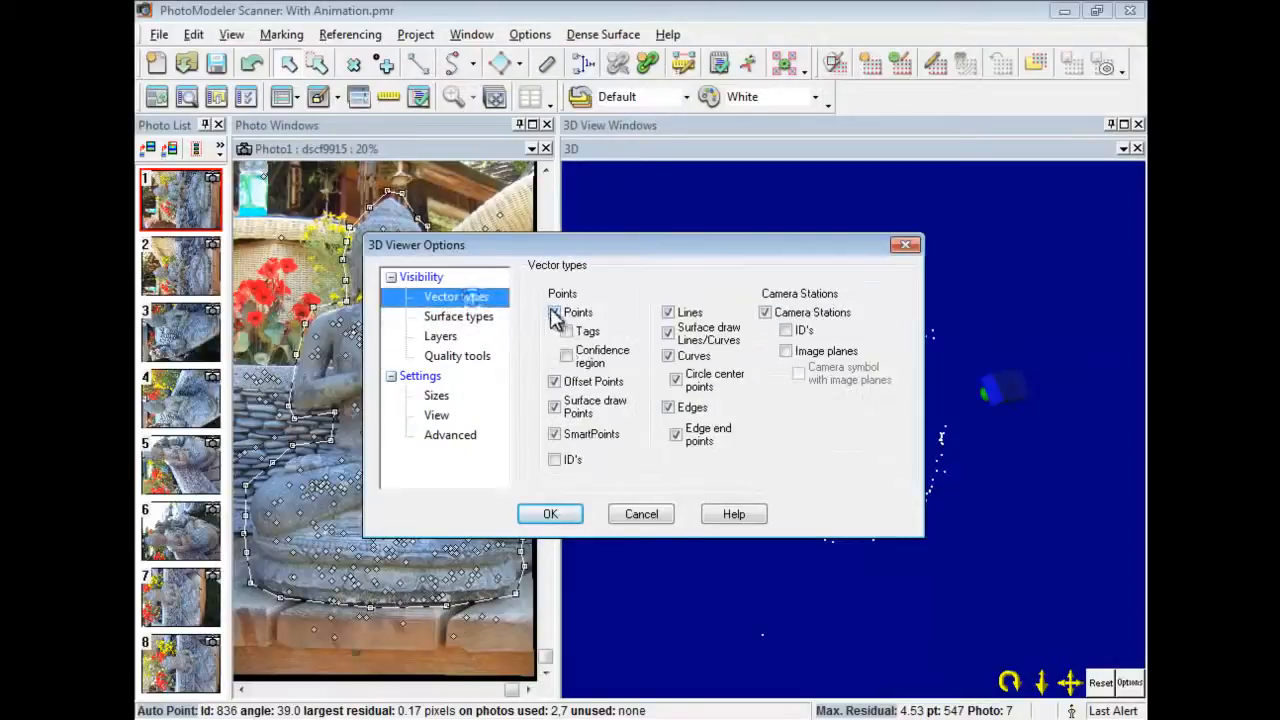
left_click(556, 434)
left_click(766, 313)
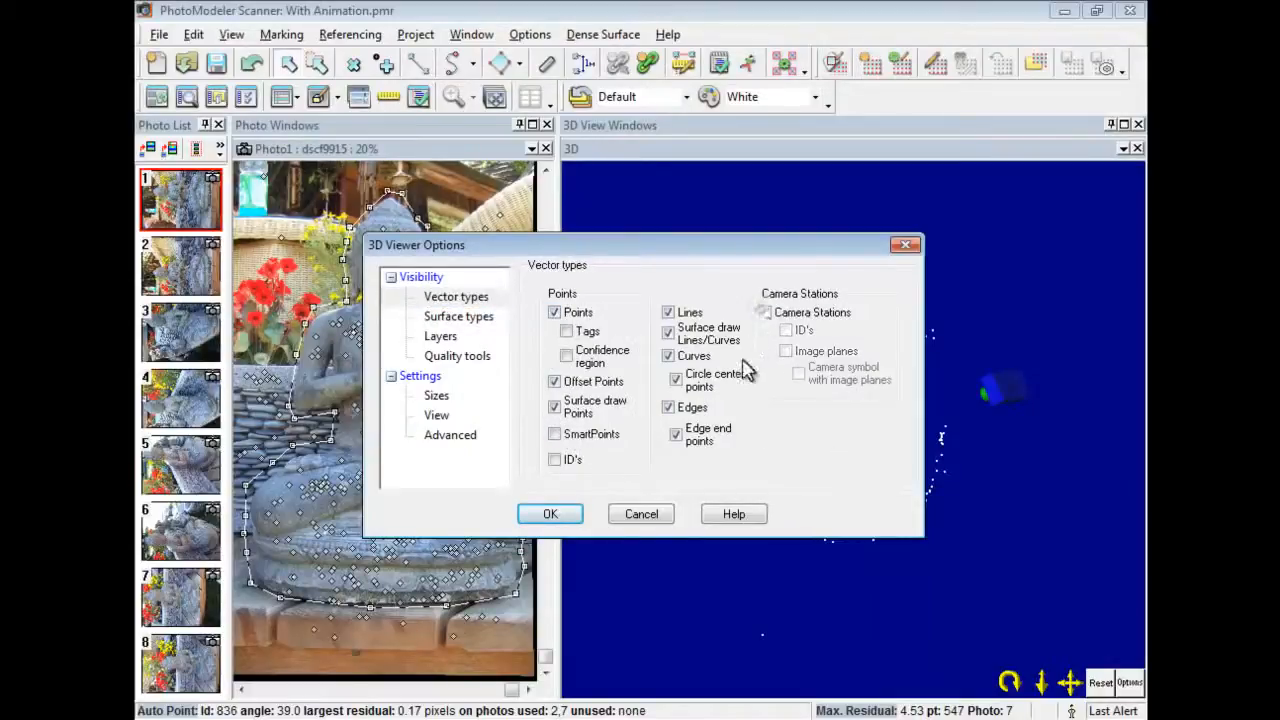
left_click(560, 515)
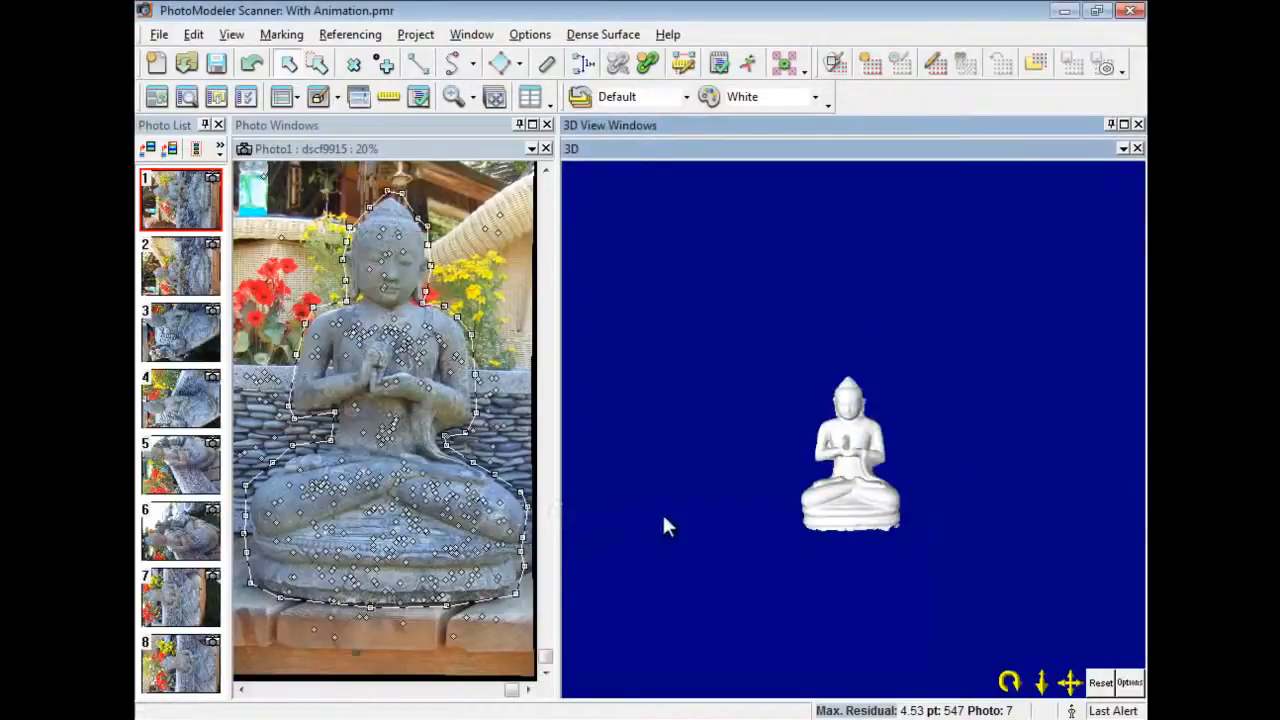
mouse_move(1041, 687)
left_mouse_down()
mouse_move(174, 93)
mouse_move(179, 165)
left_mouse_up()
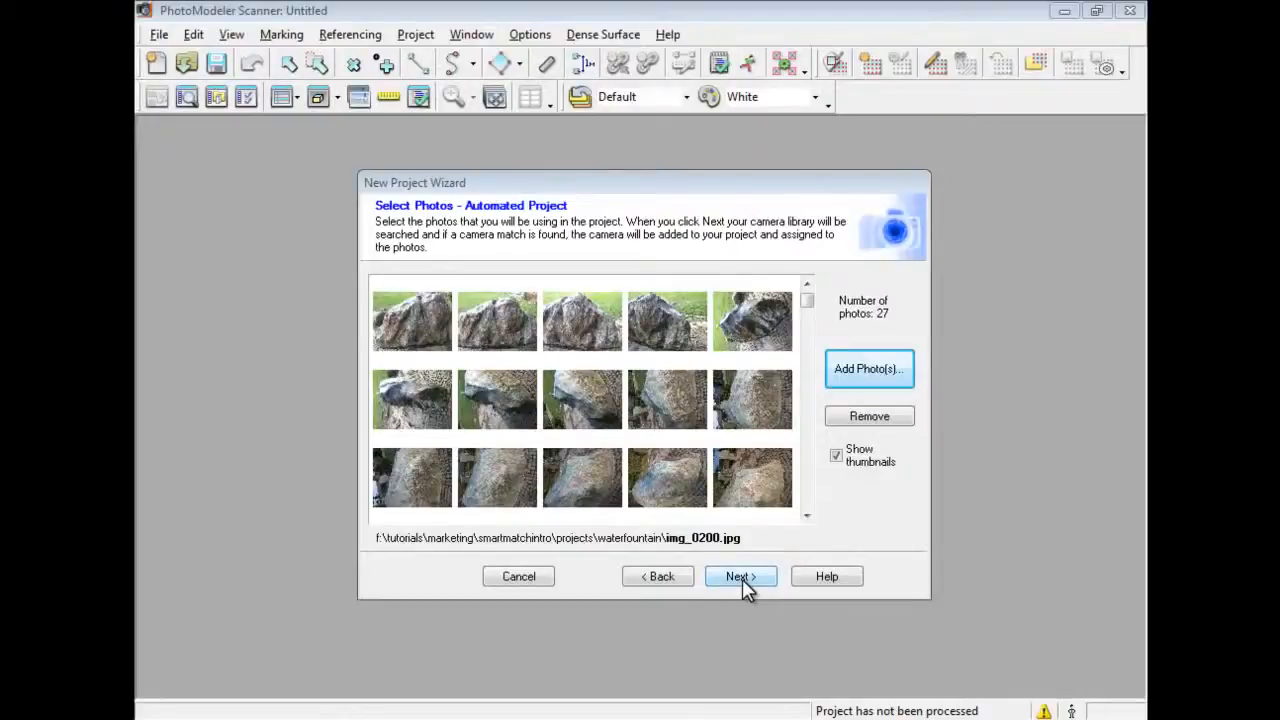
Accept the 27 rock photos in the New Project Wizard to reach the SmartPoints Project dialog.
left_click(740, 577)
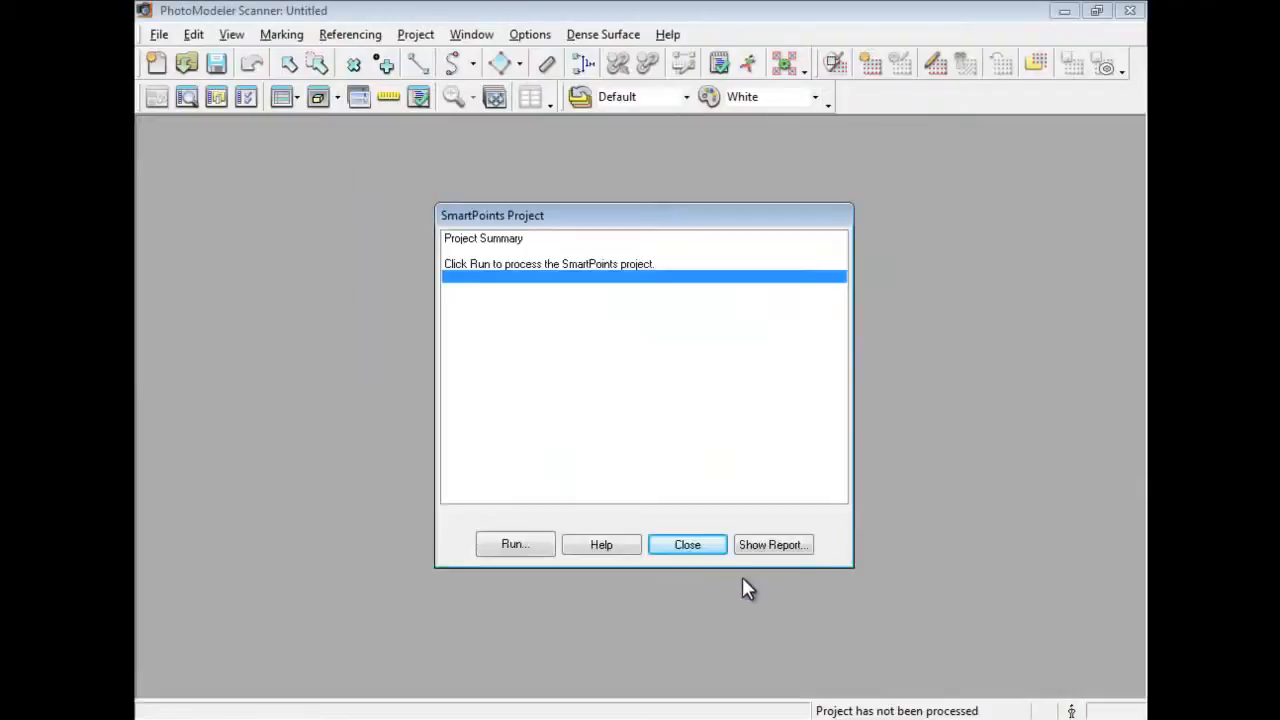
Run SmartPoints processing to orient all 27 photos into 7413 points, then close the summary.
left_click(532, 545)
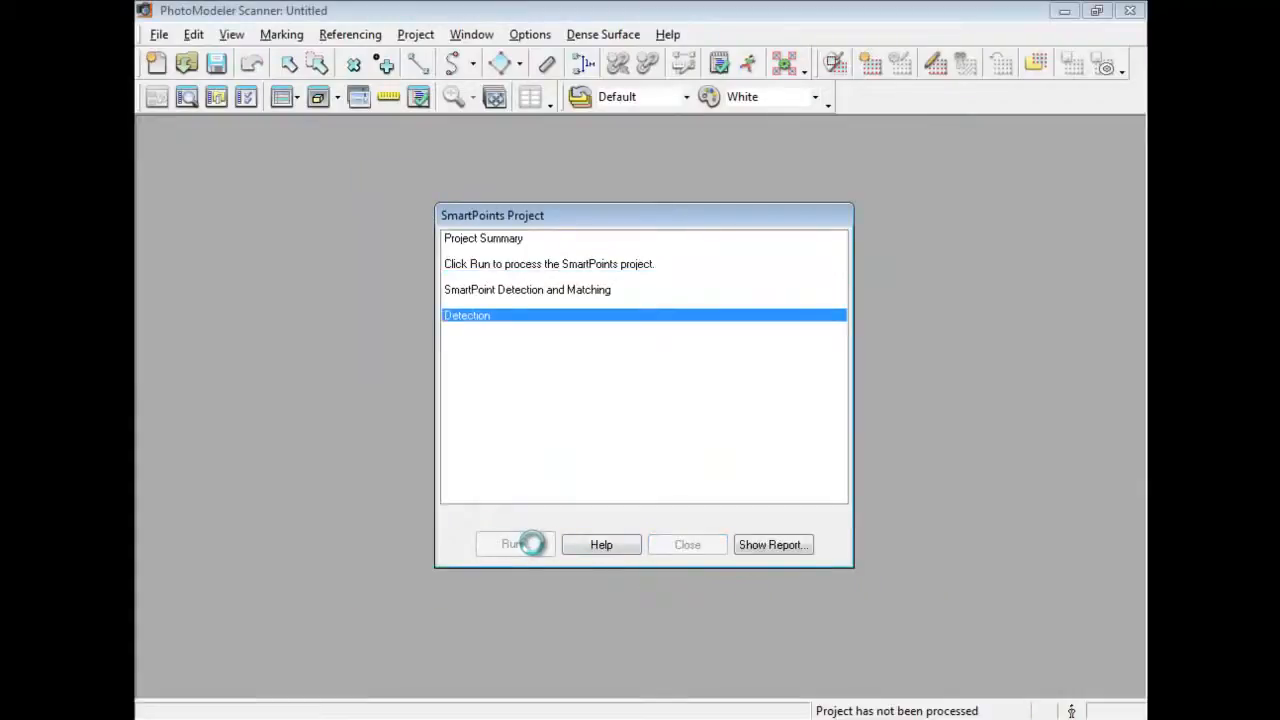
left_click_drag(669, 339, 836, 166)
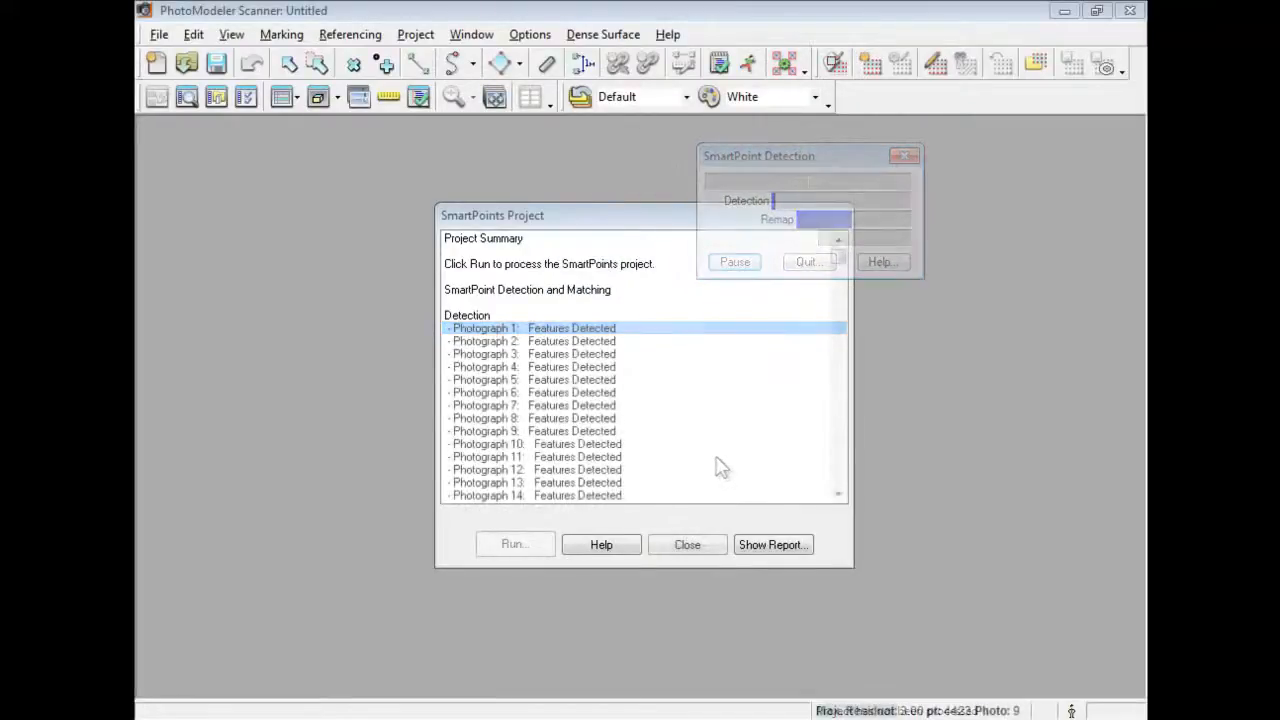
left_click_drag(840, 258, 839, 488)
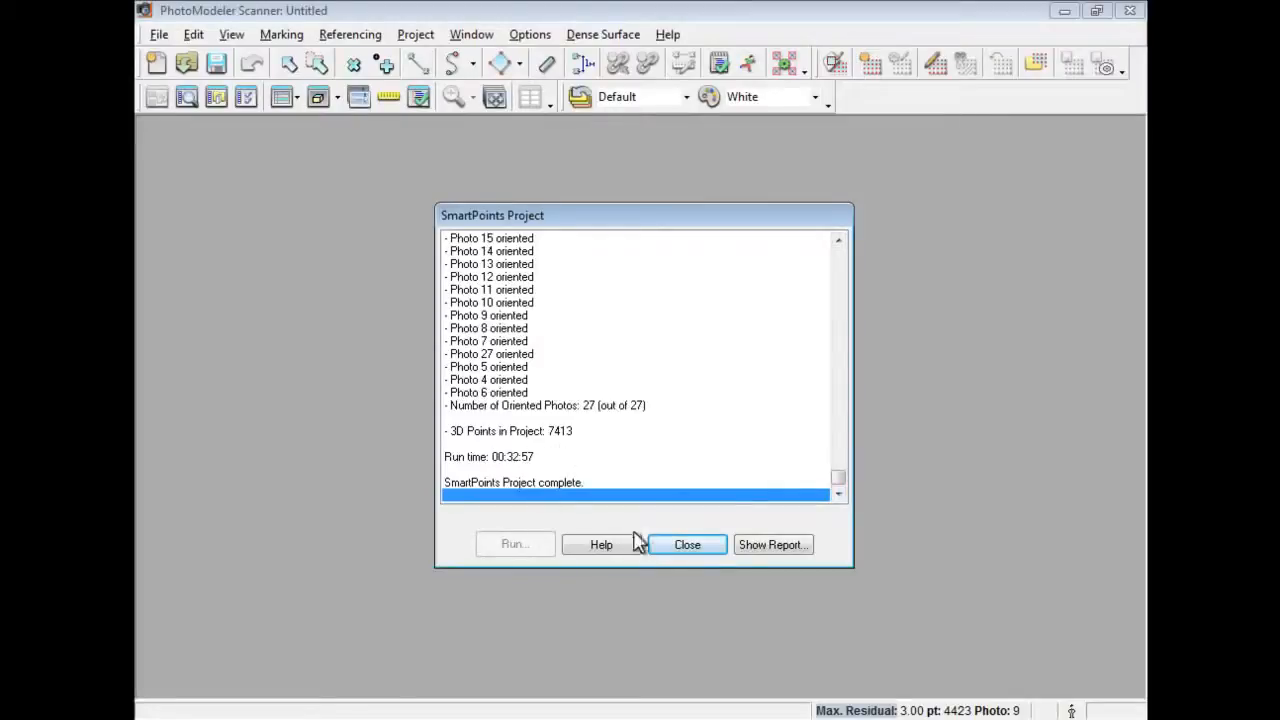
left_click(688, 548)
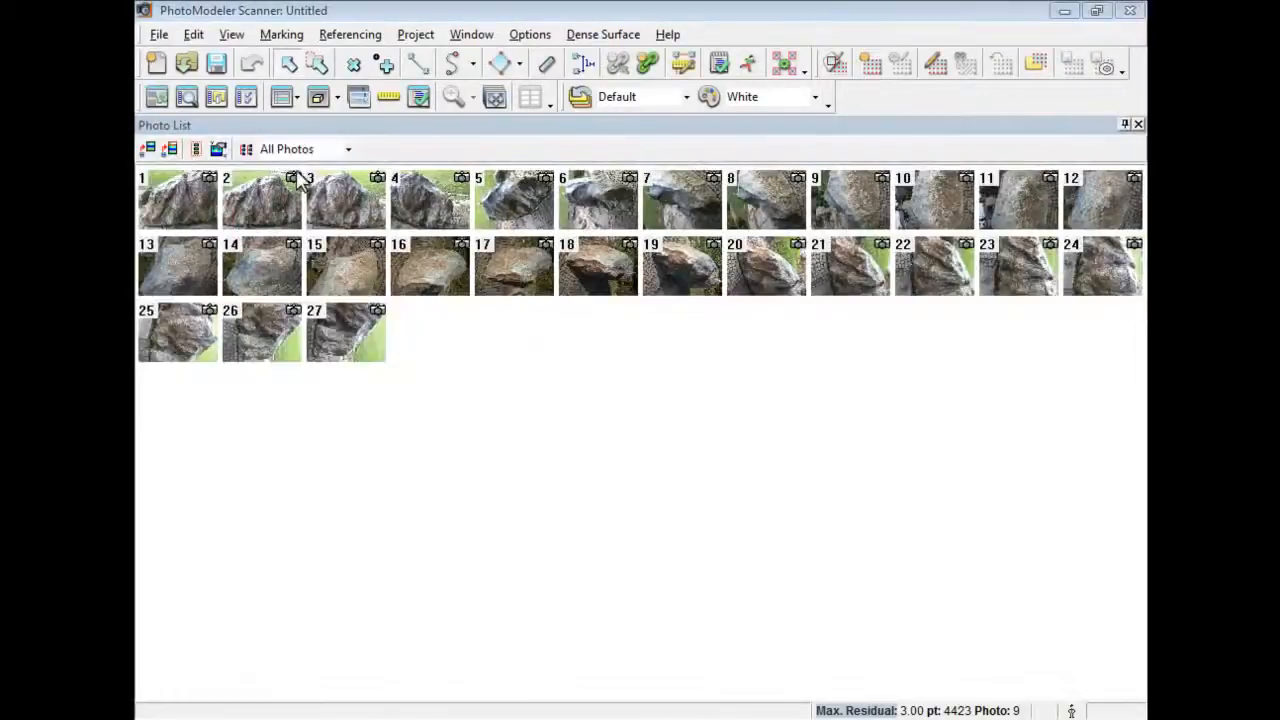
Open a 3D view showing camera stations with their symbol size reduced from 5.00 to 3.00.
left_click(337, 100)
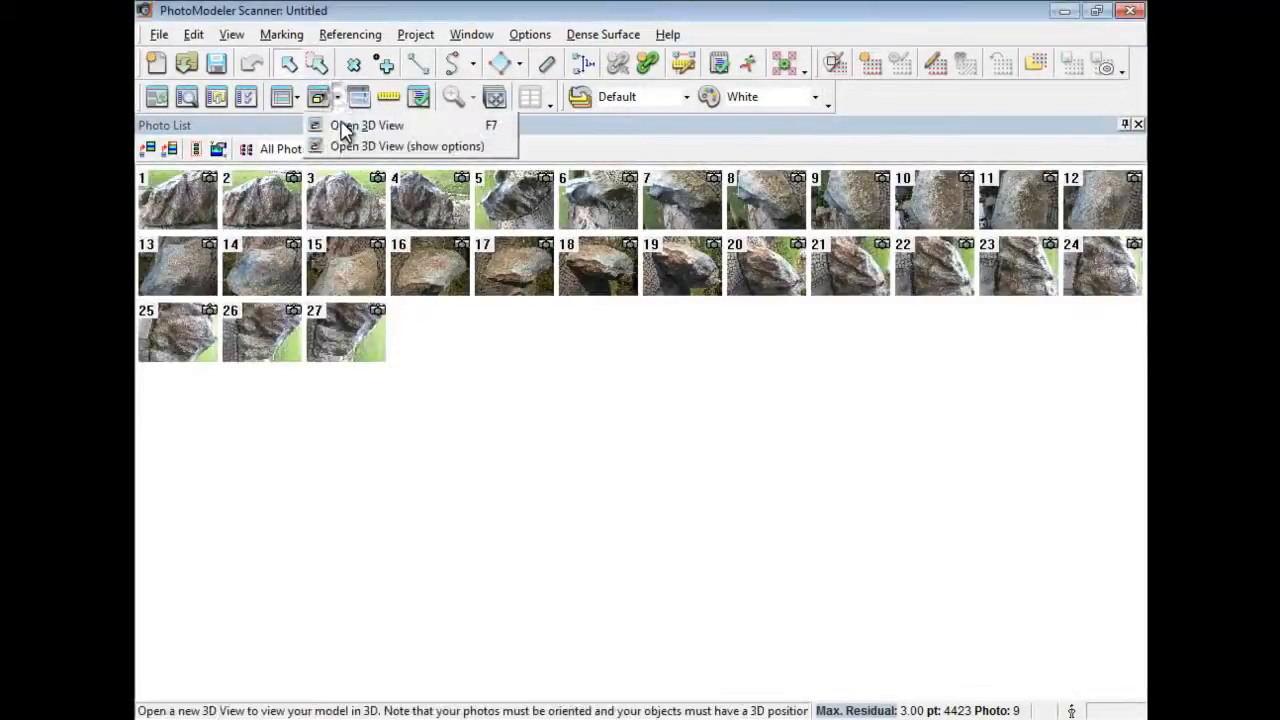
left_click(348, 148)
left_click(770, 322)
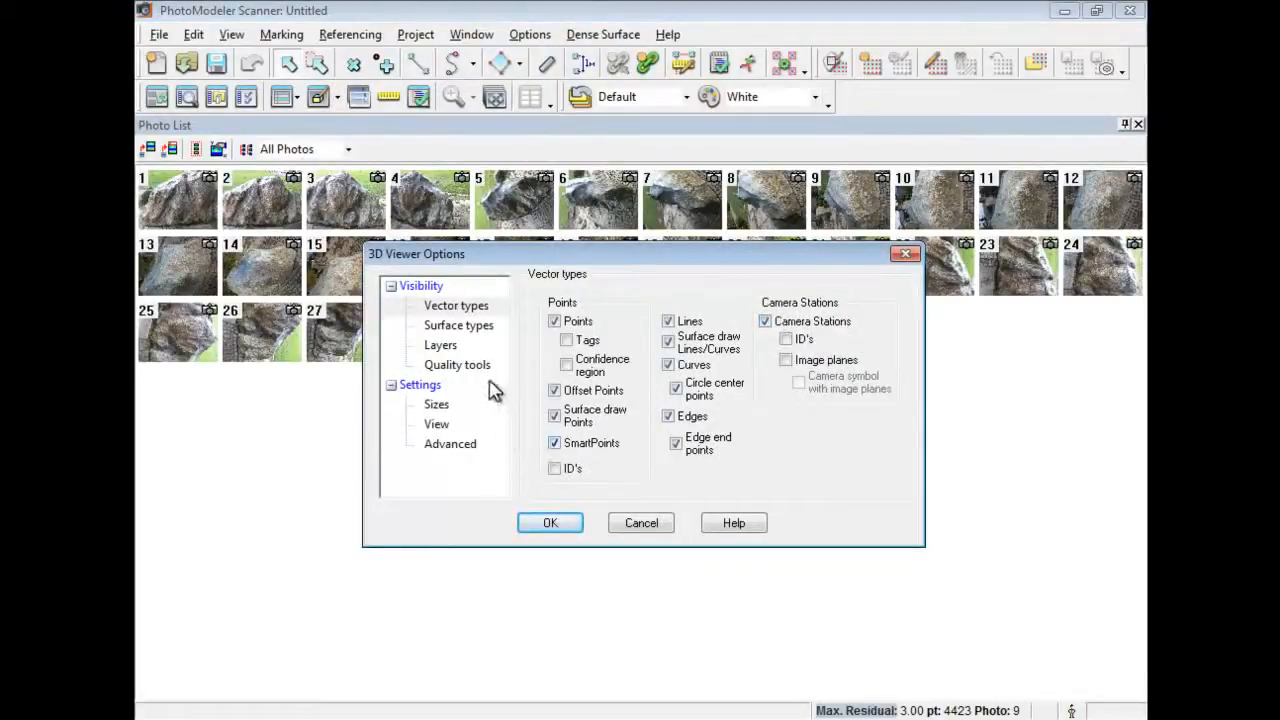
left_click(436, 404)
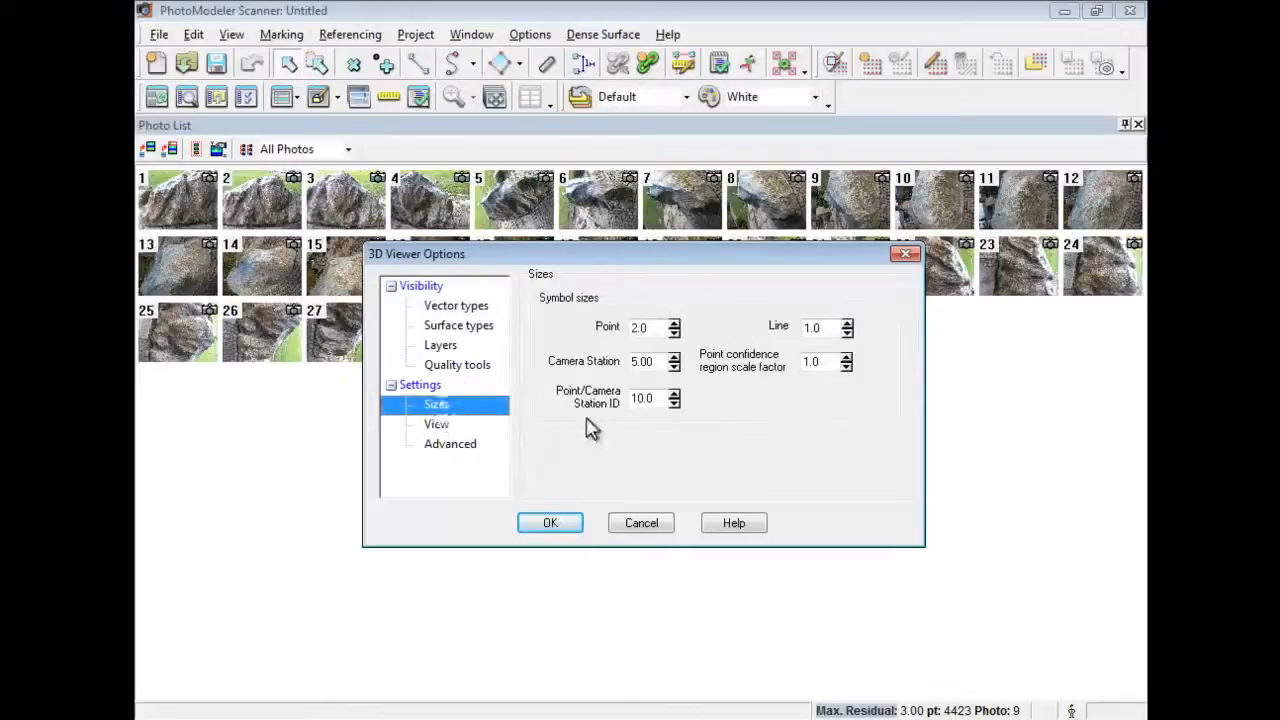
left_click(674, 365)
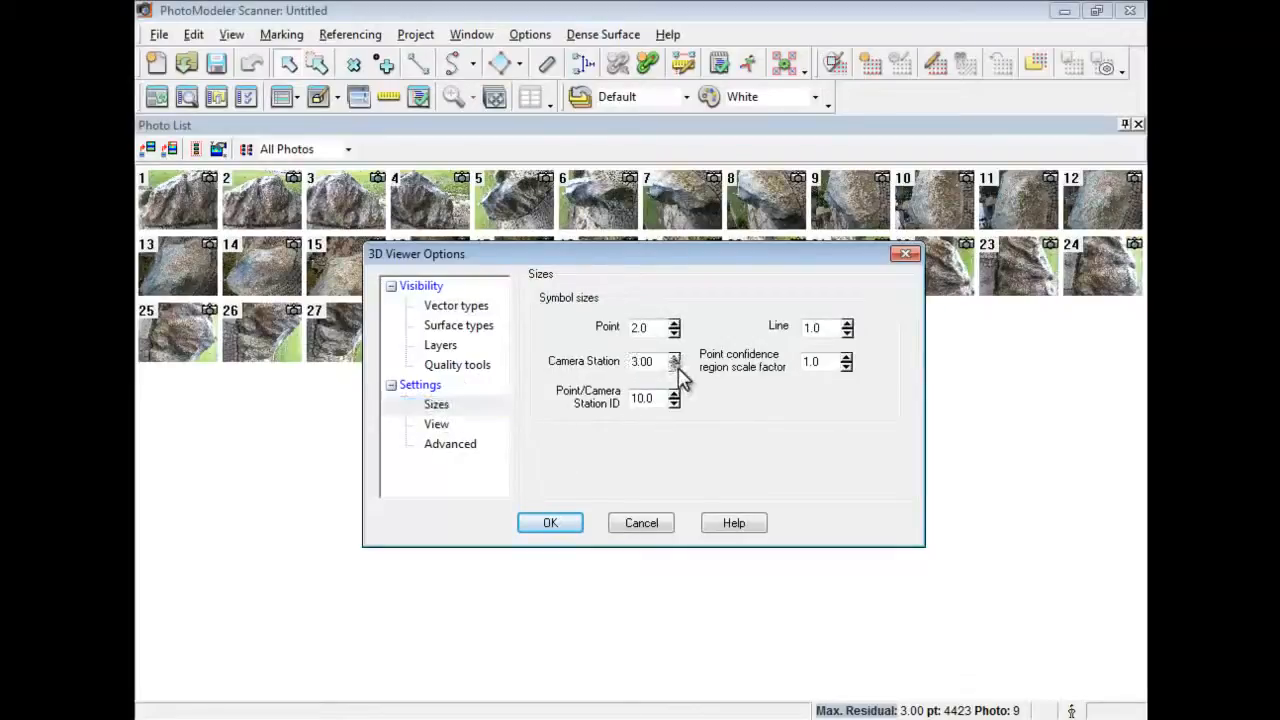
left_click(550, 522)
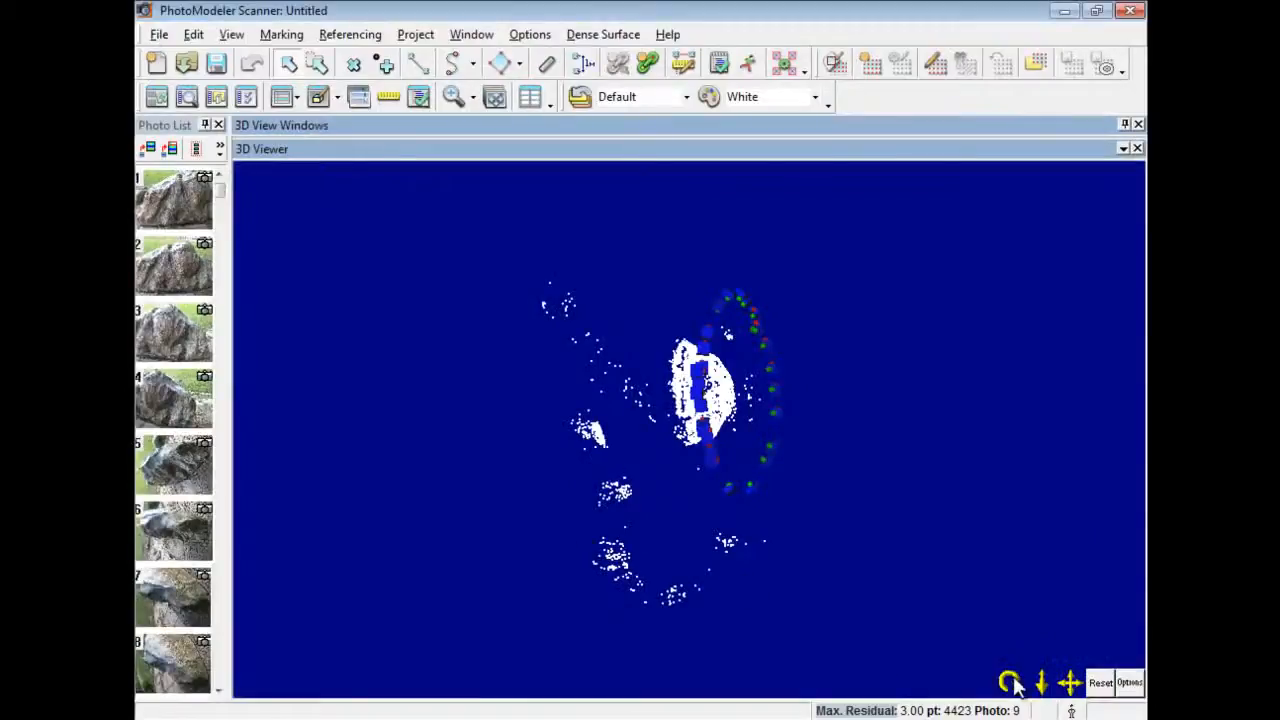
Rotate the rock point cloud and hide the camera stations in the 3D view.
left_click_drag(1012, 682, 338, 115)
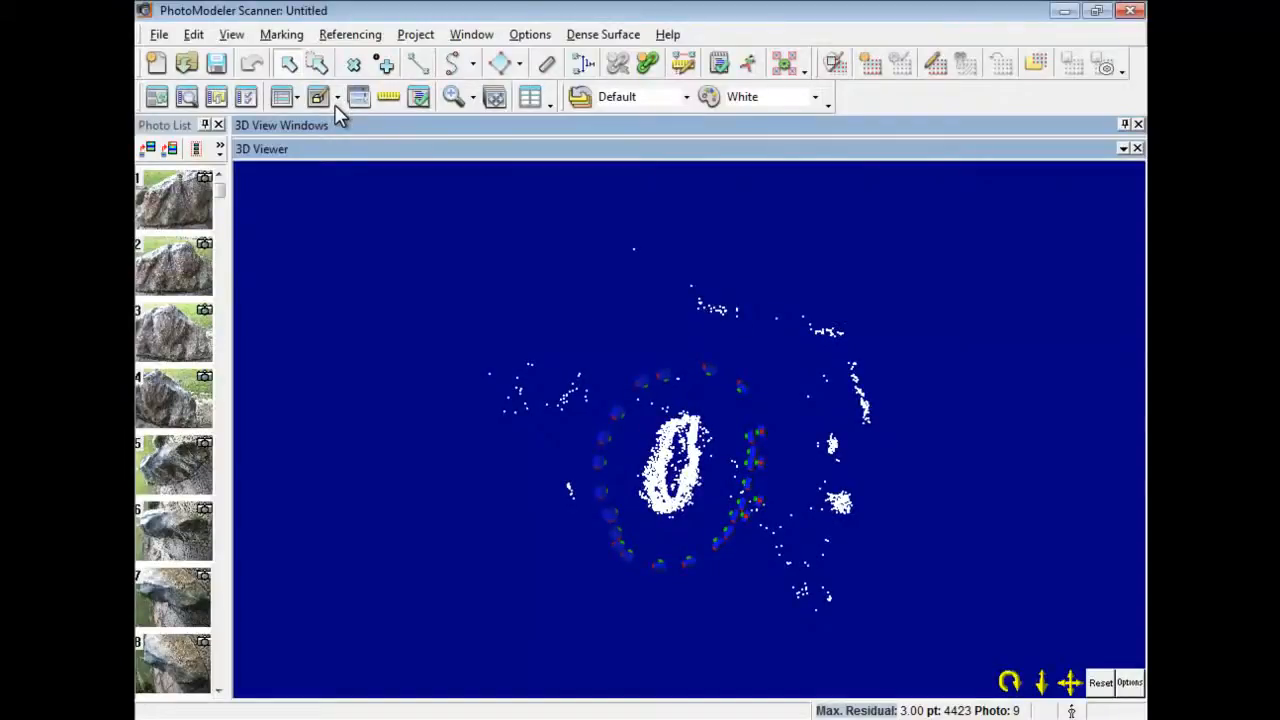
left_click(1128, 683)
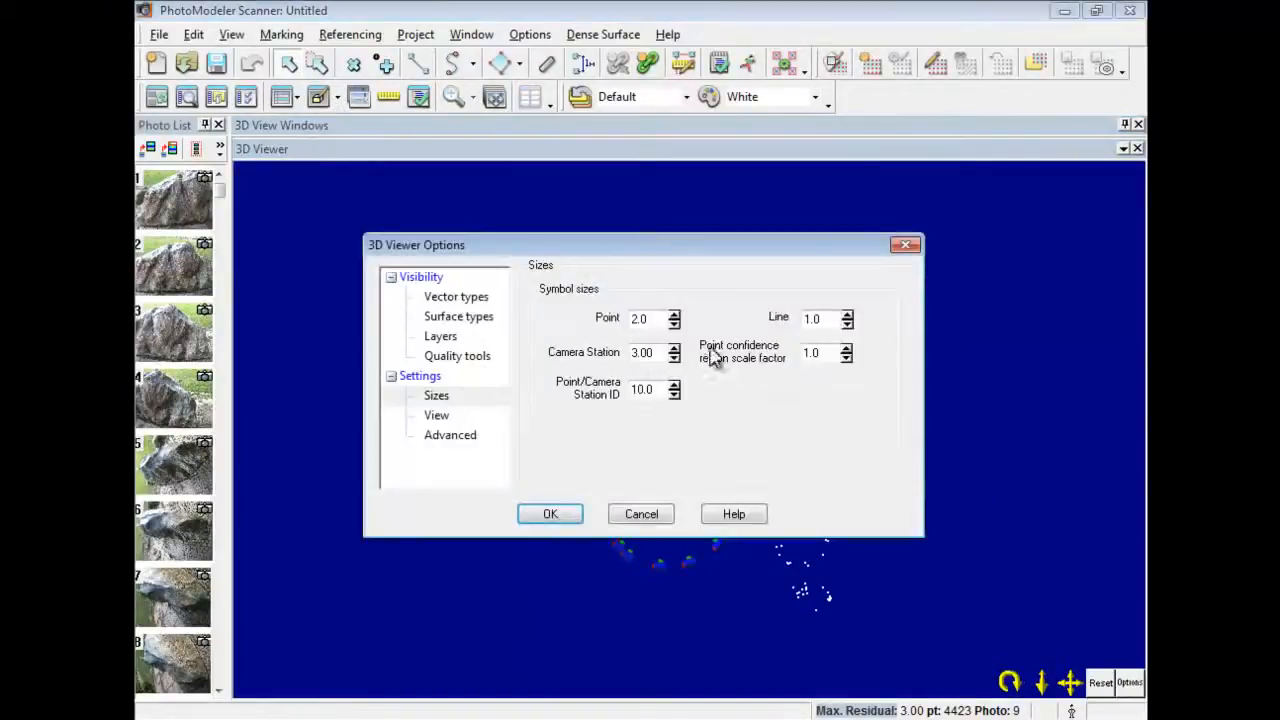
left_click(458, 297)
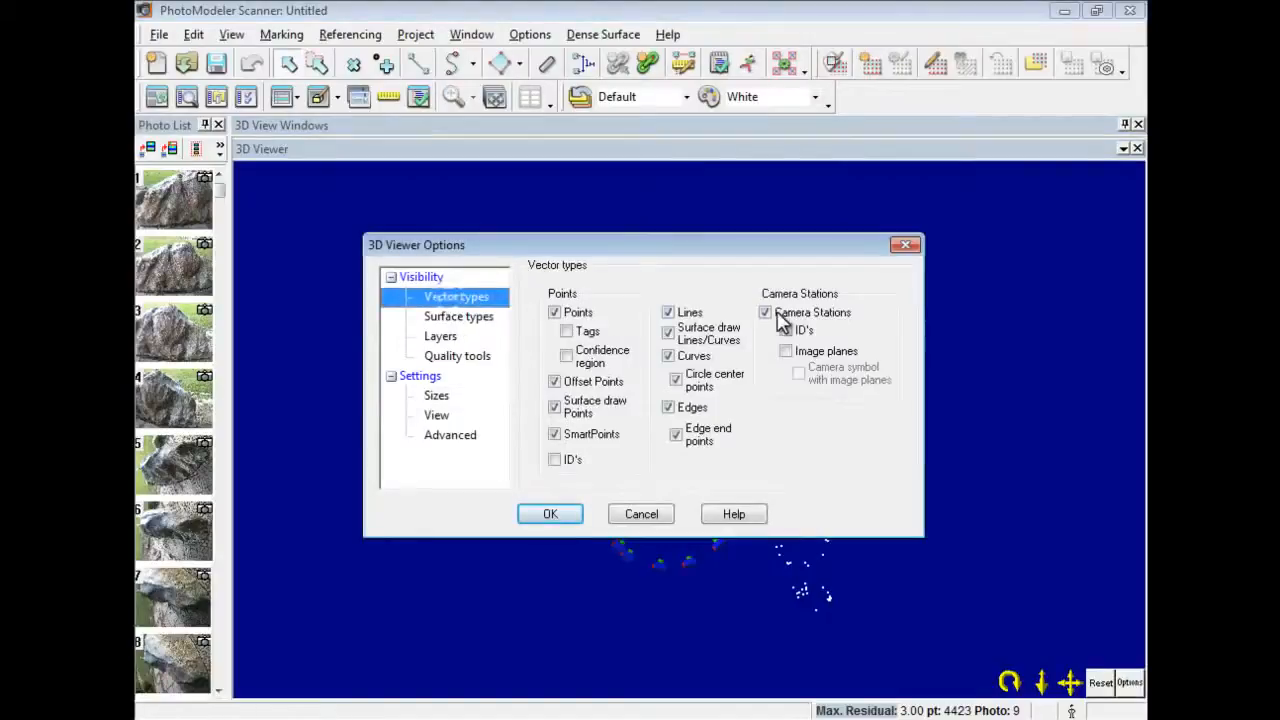
left_click(779, 318)
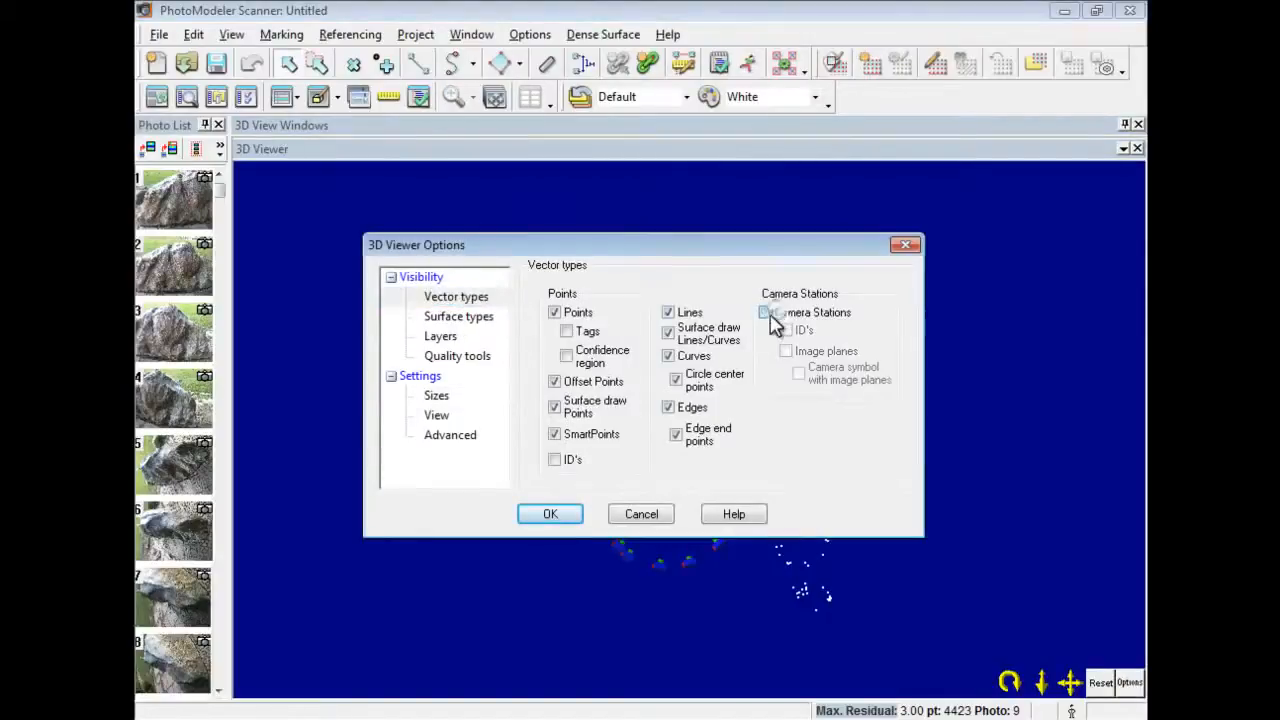
left_click(550, 514)
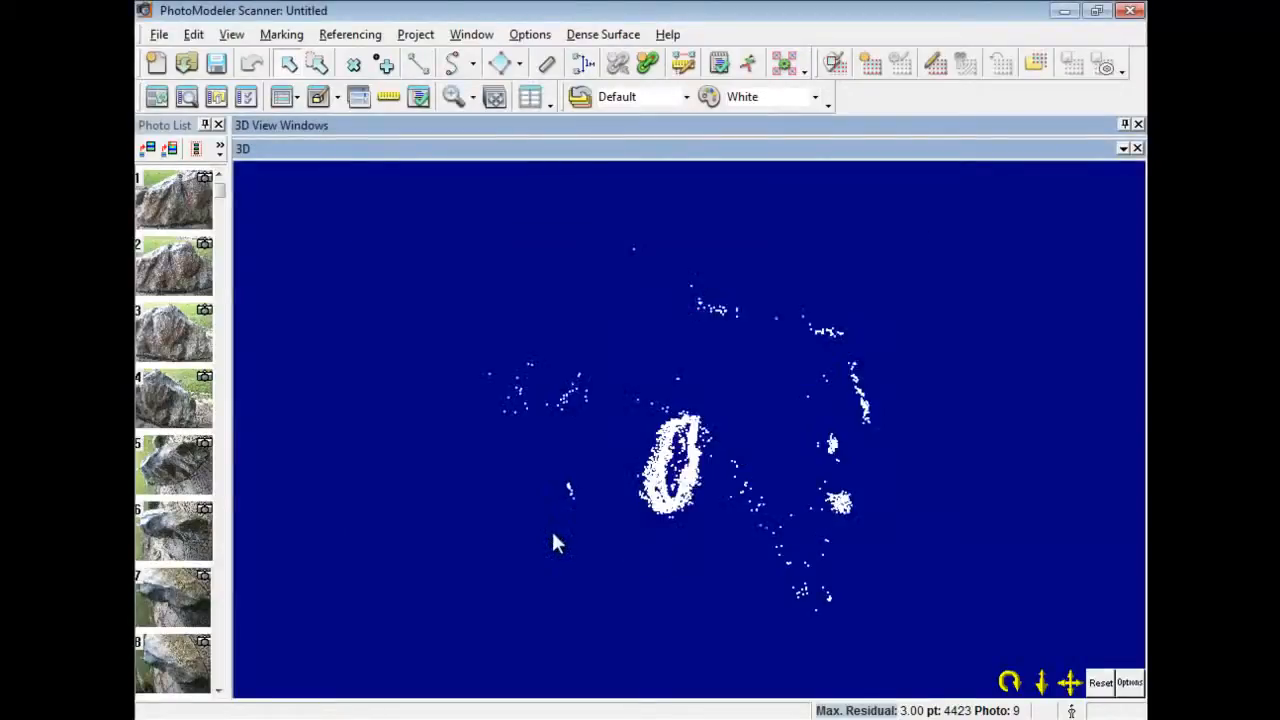
Zoom in and lasso the rock's dense central point cluster to select it.
left_click_drag(178, 52, 196, 242)
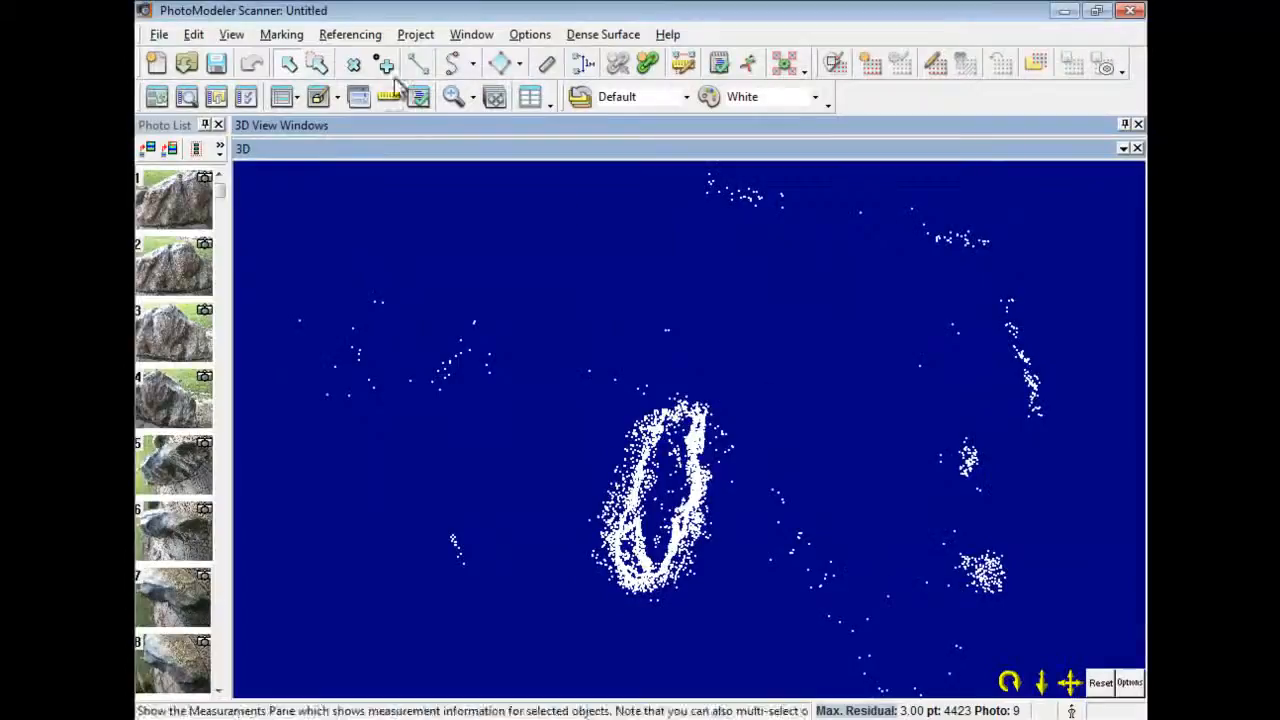
left_click(316, 63)
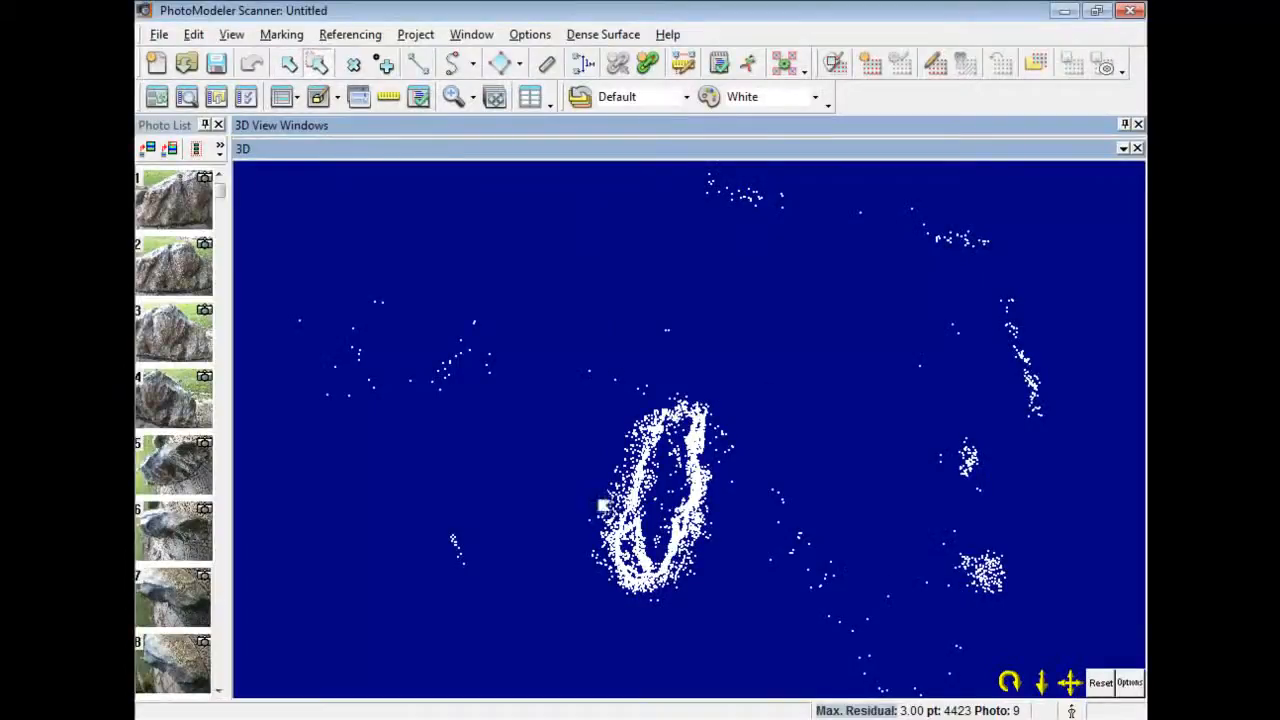
mouse_move(595, 496)
left_mouse_down()
mouse_move(686, 391)
mouse_move(741, 410)
mouse_move(763, 454)
mouse_move(737, 474)
mouse_move(734, 540)
mouse_move(703, 634)
mouse_move(694, 620)
mouse_move(613, 616)
mouse_move(576, 535)
left_mouse_up()
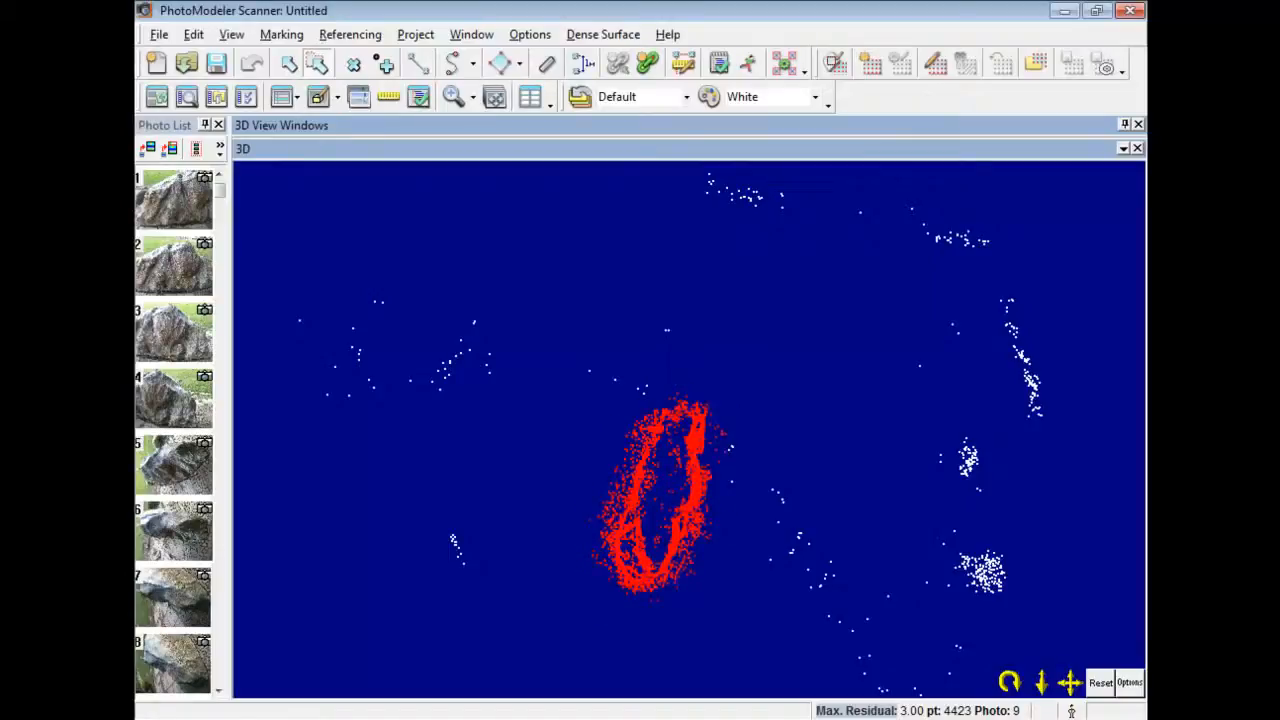
Mesh the rock points with only Register and Merge, Triangulation and Fill holes, yielding 8338 points, 16368 triangles.
left_click(705, 96)
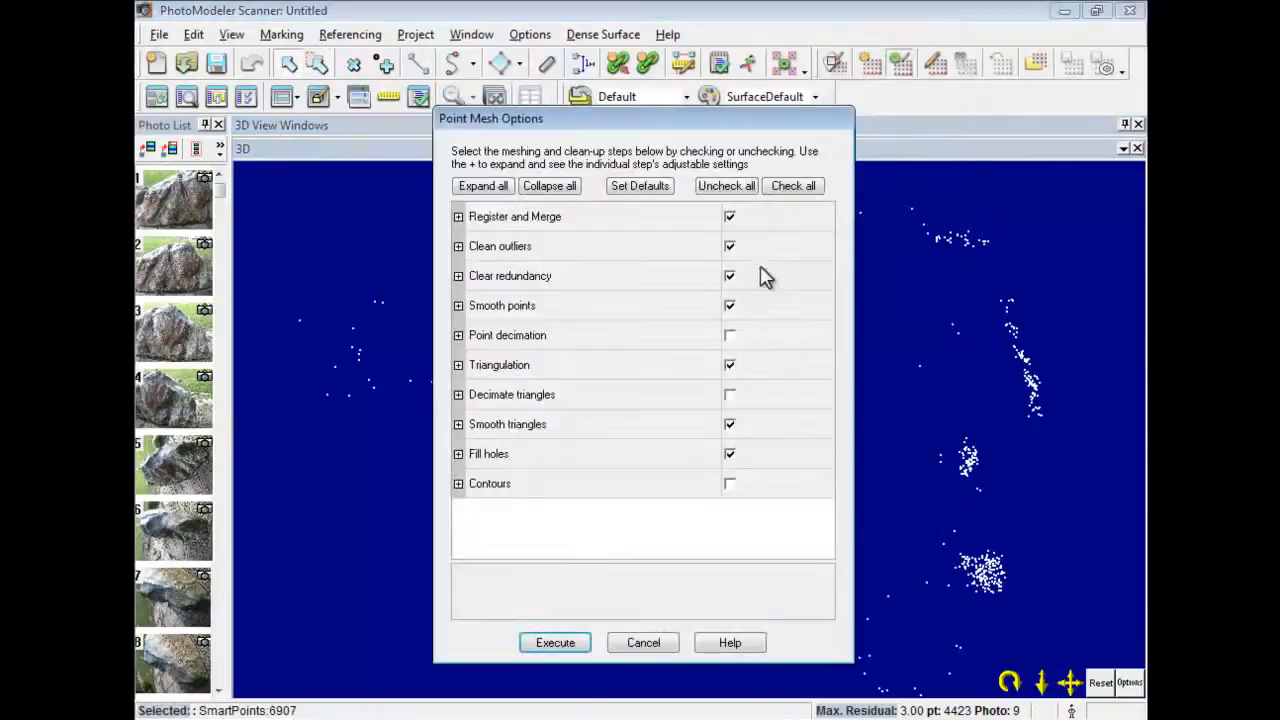
left_click(726, 186)
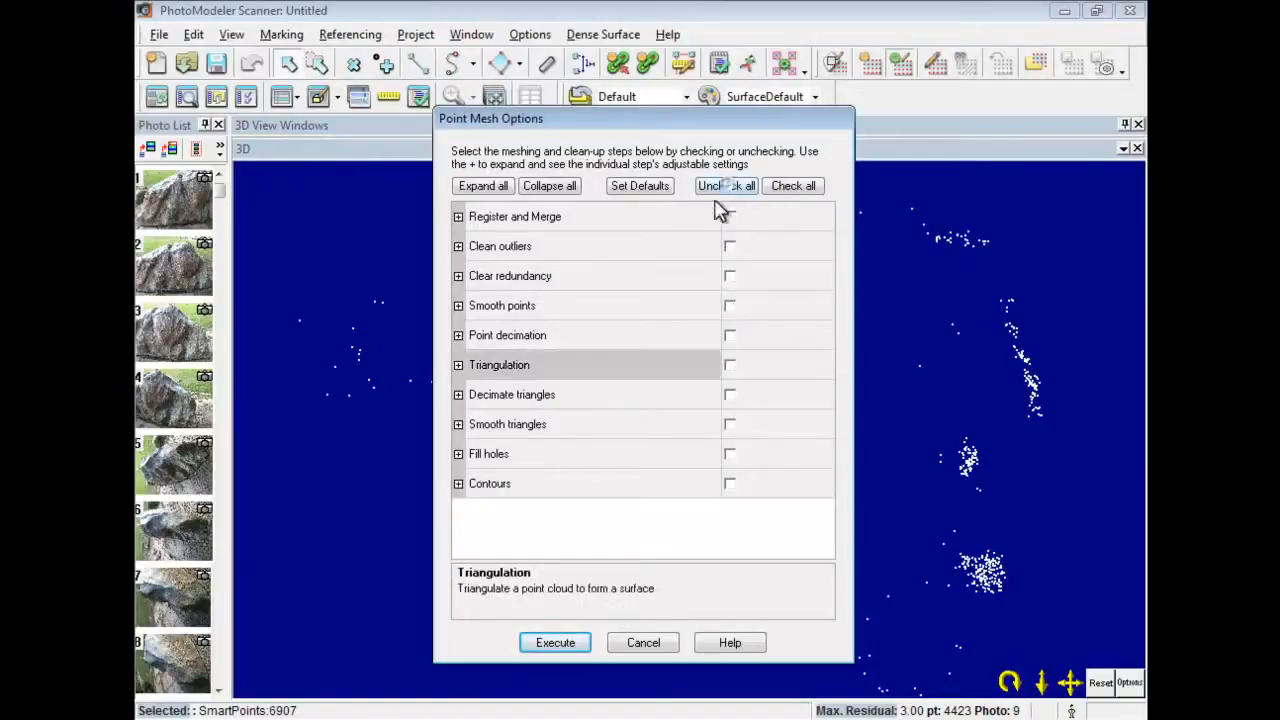
left_click(457, 217)
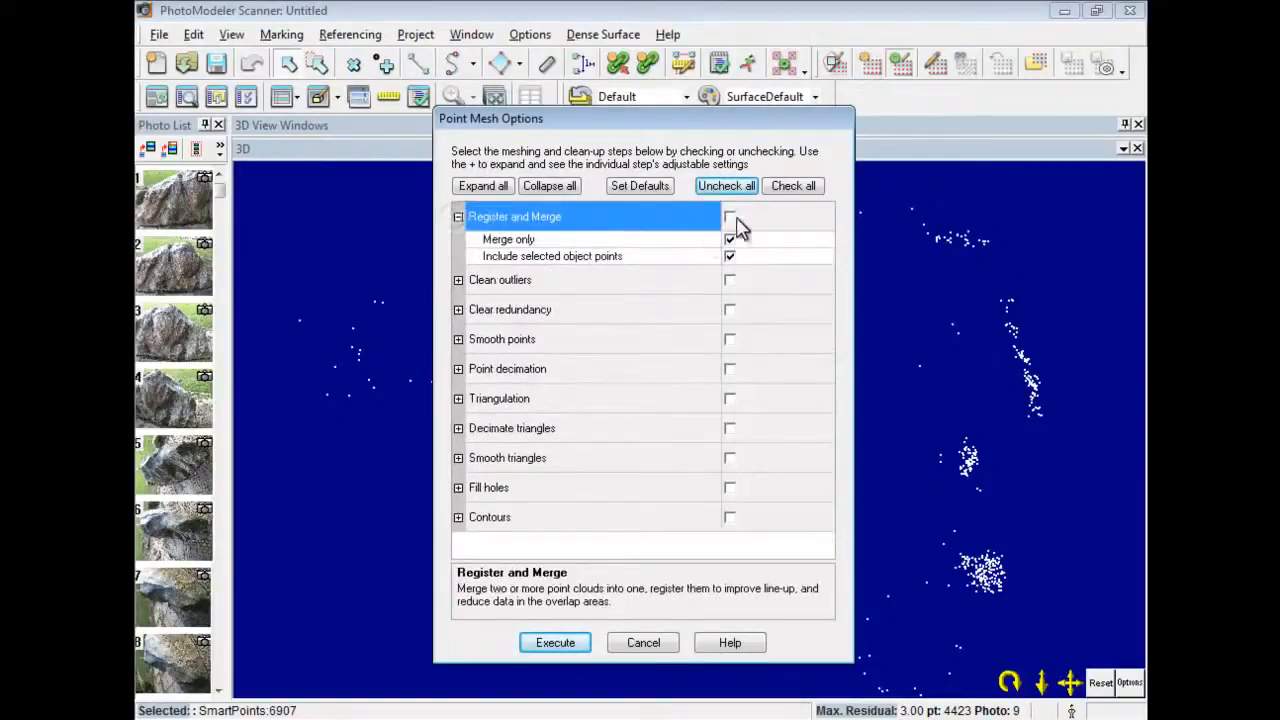
left_click(730, 256)
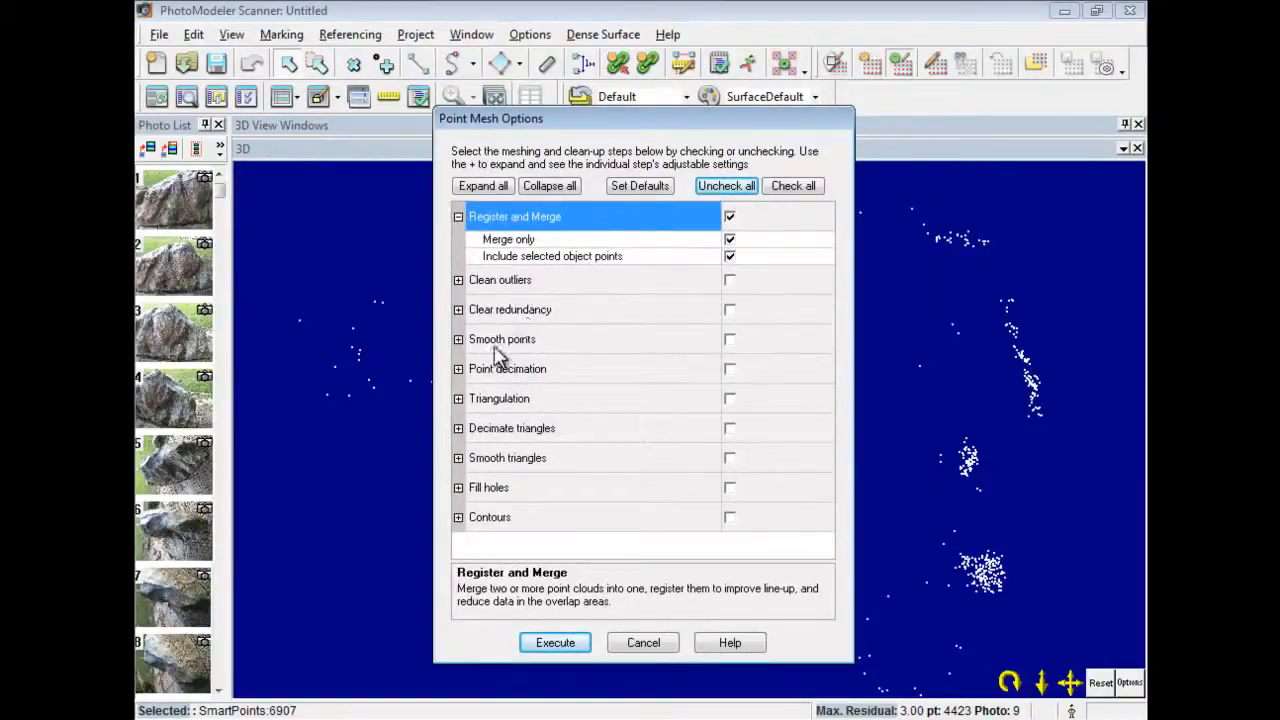
left_click(458, 399)
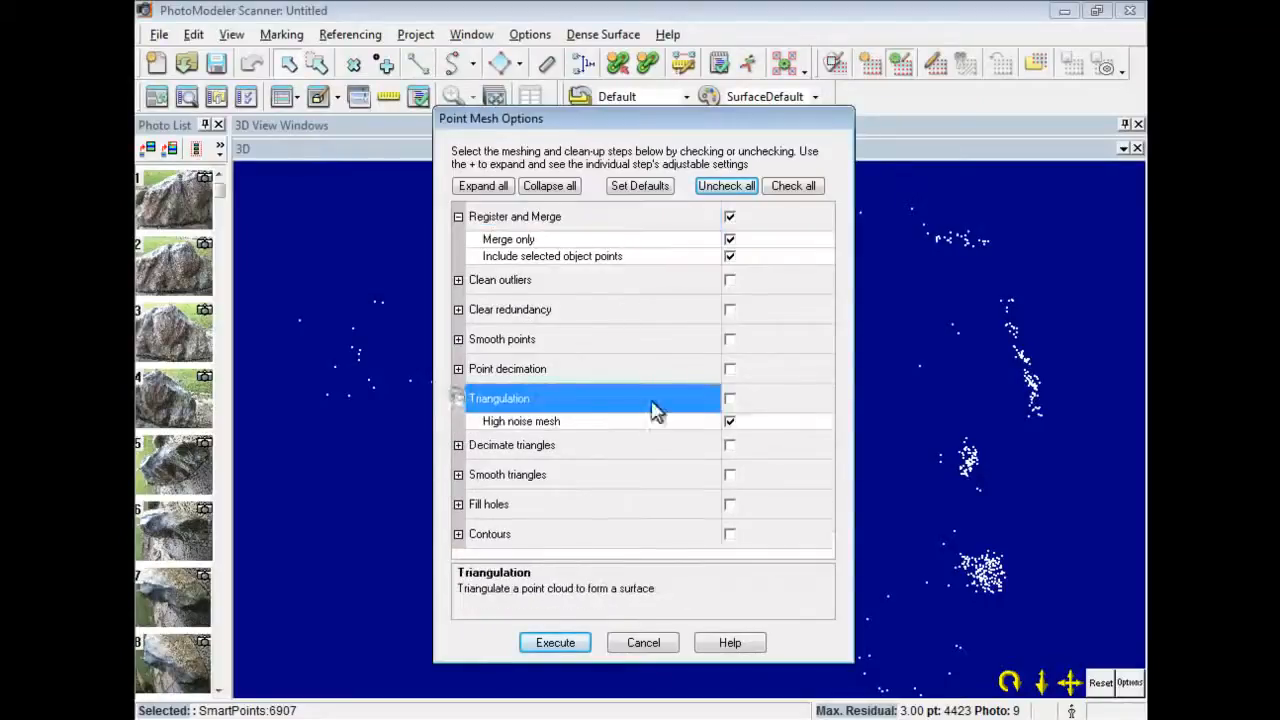
left_click(730, 398)
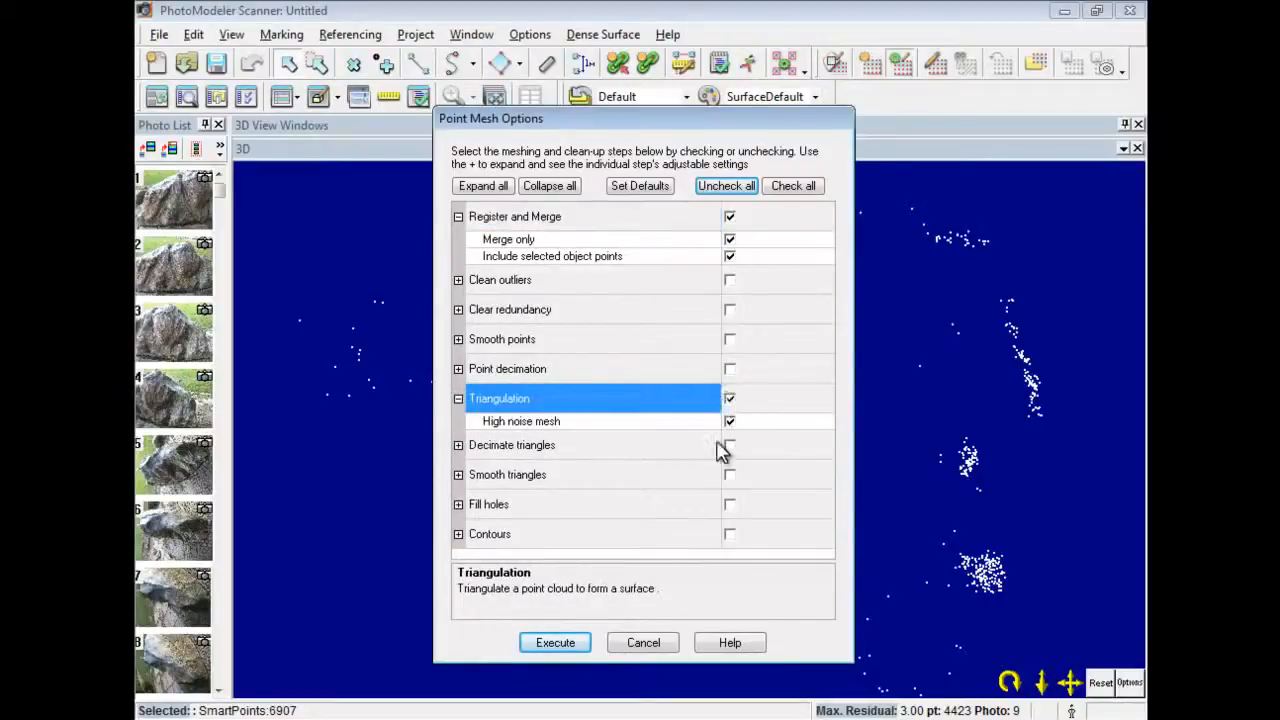
left_click(729, 504)
left_click(578, 642)
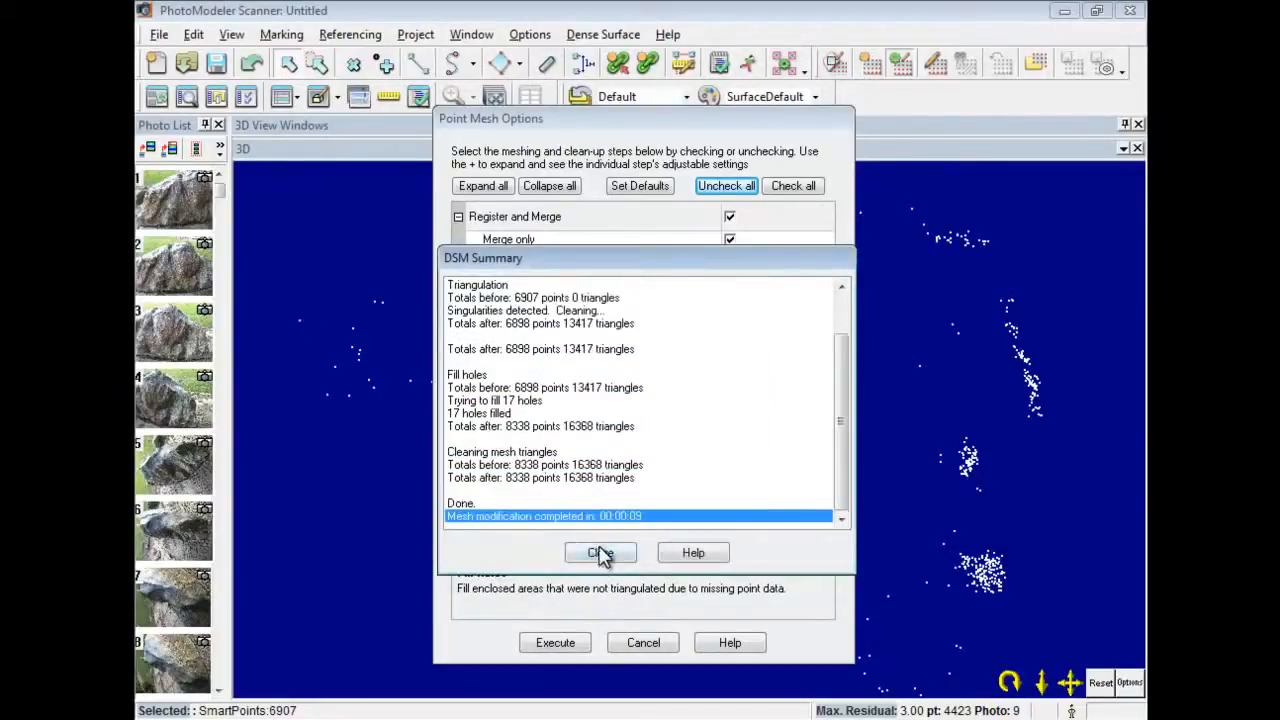
left_click(601, 553)
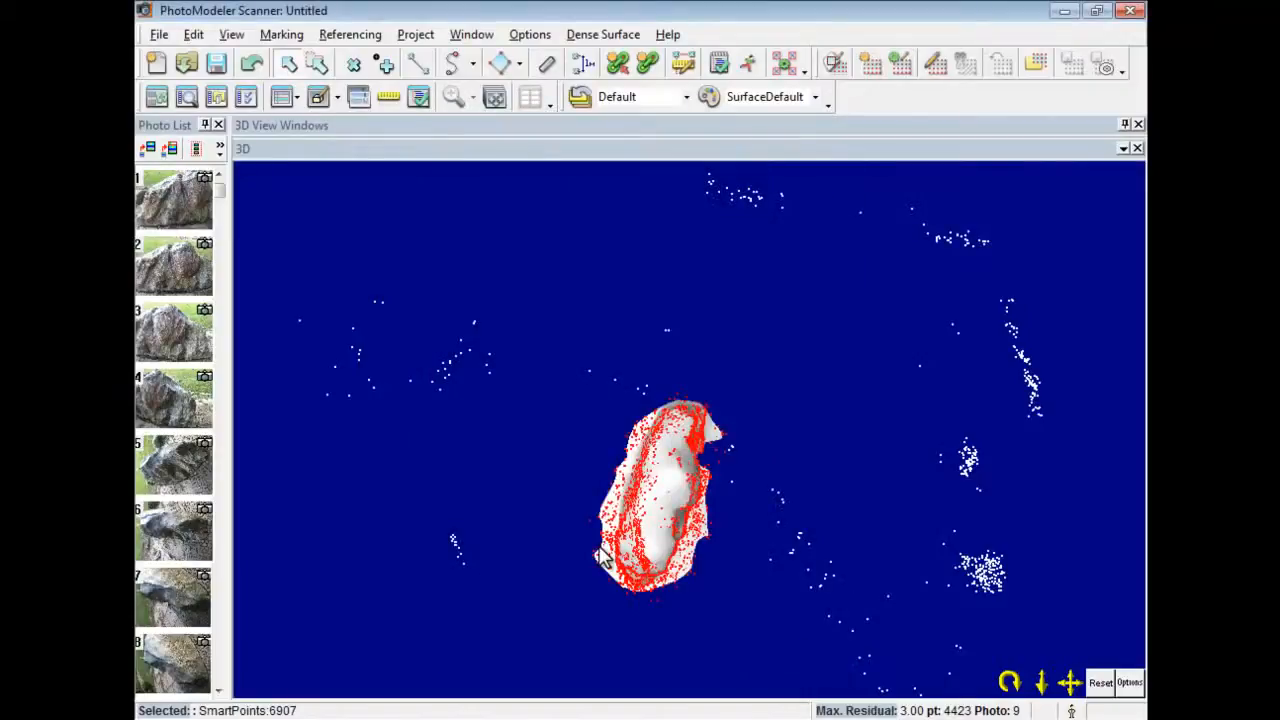
Untick SmartPoints in the 3D Viewer Options, then rotate and zoom to examine the white rock mesh.
left_click(1130, 682)
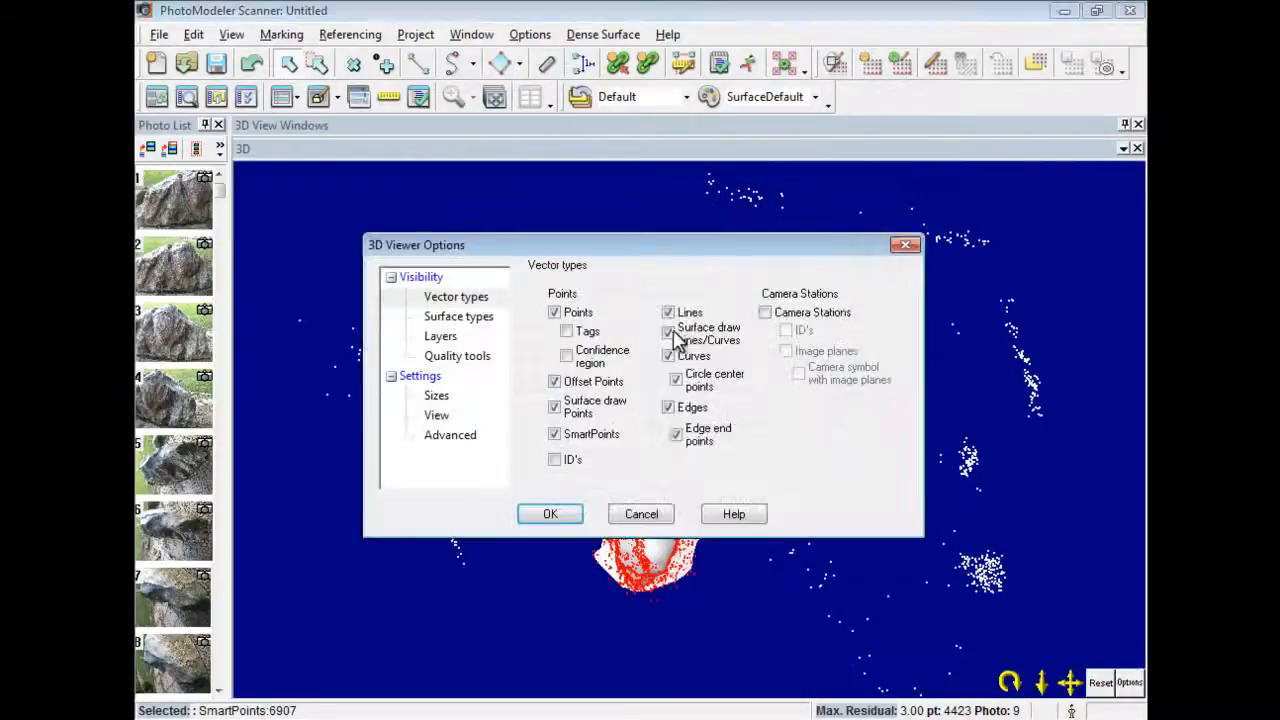
left_click(443, 337)
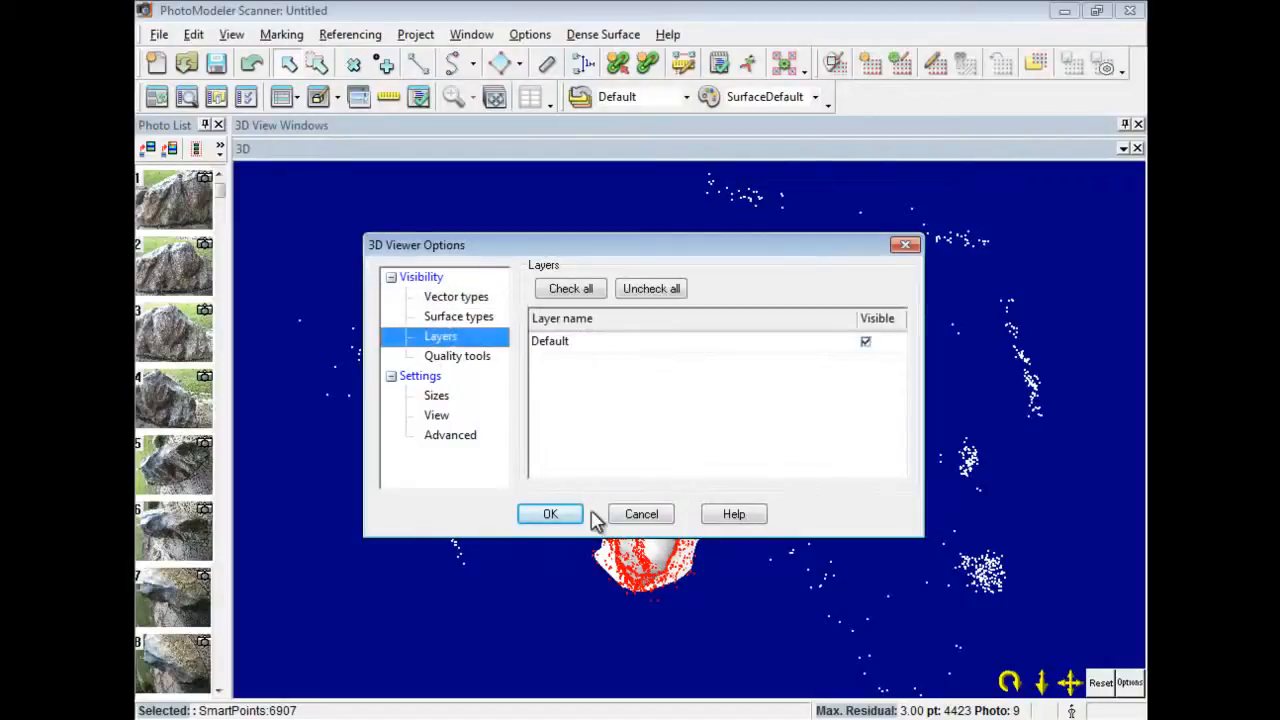
left_click(558, 516)
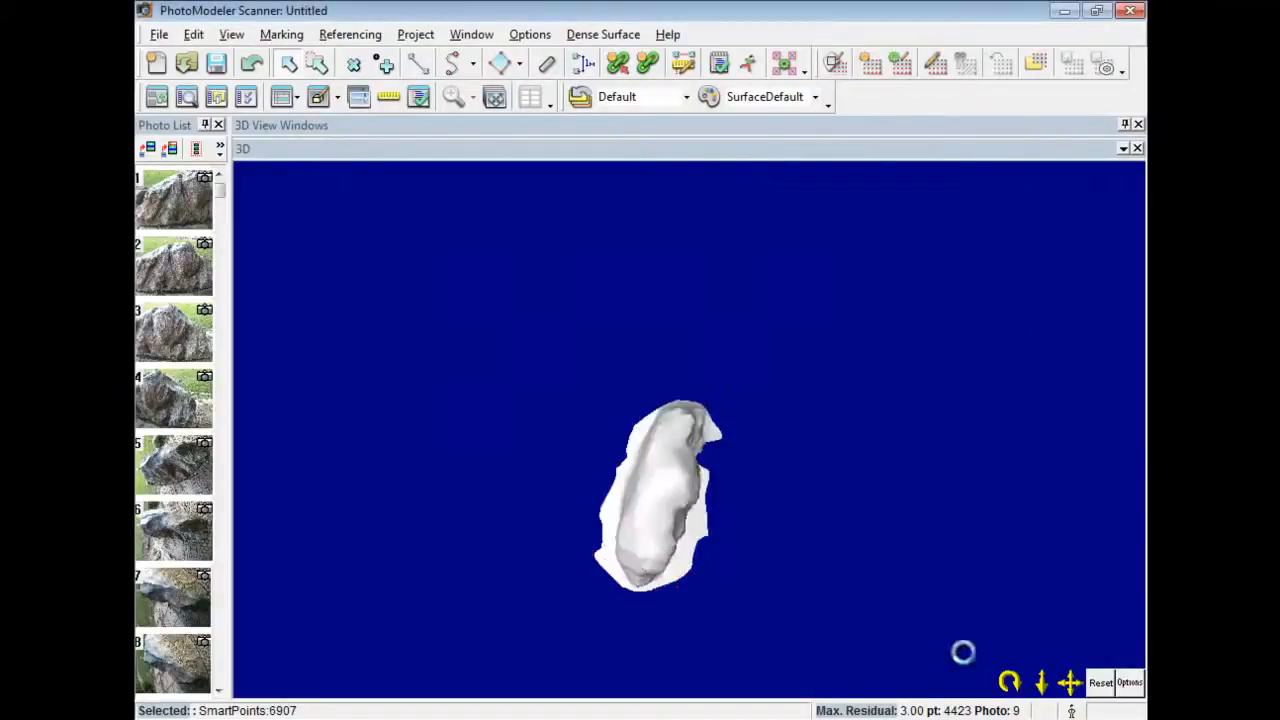
left_click_drag(1010, 682, 180, 162)
left_click_drag(1014, 684, 532, 117)
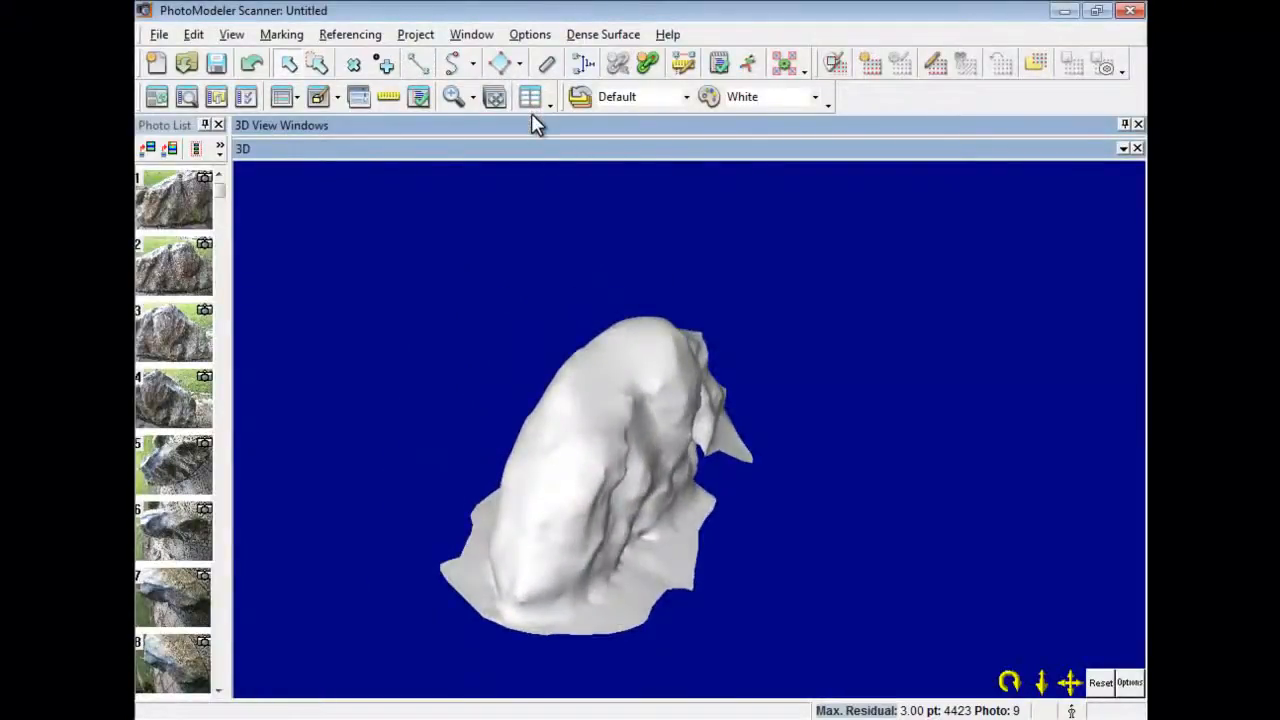
Assign the SurfaceDefault material to the rock mesh.
left_click(648, 412)
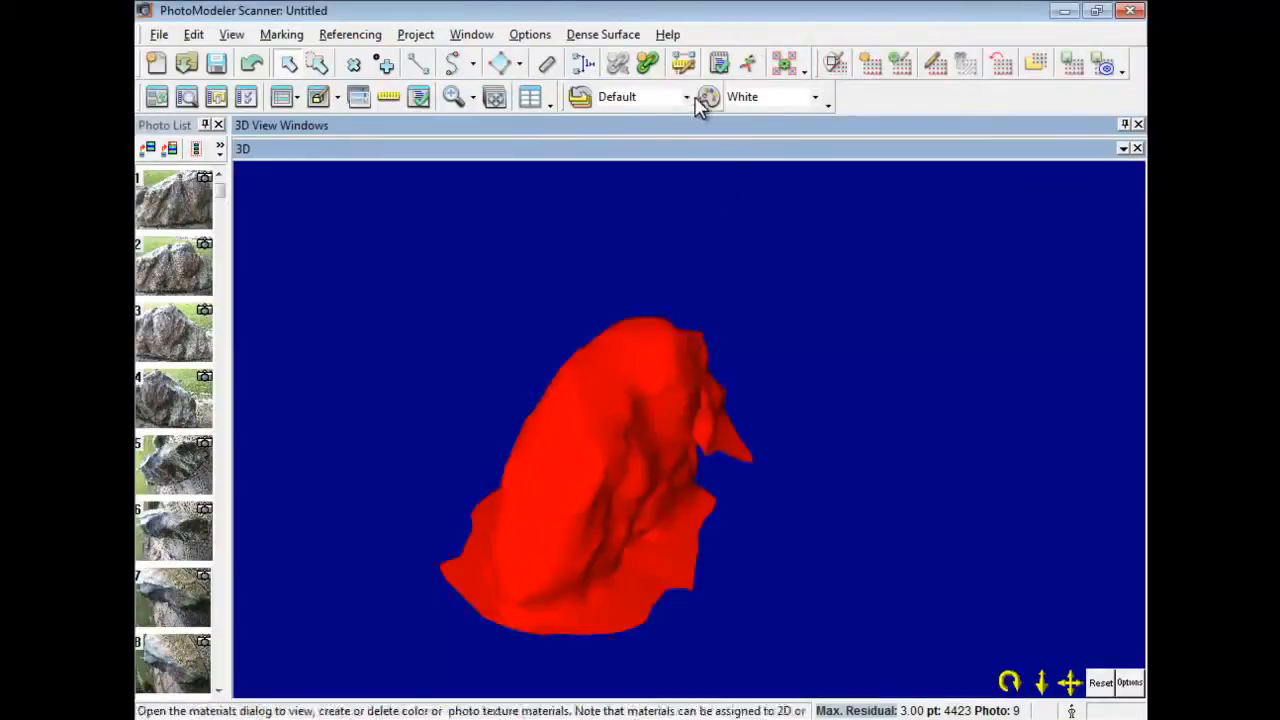
left_click(816, 97)
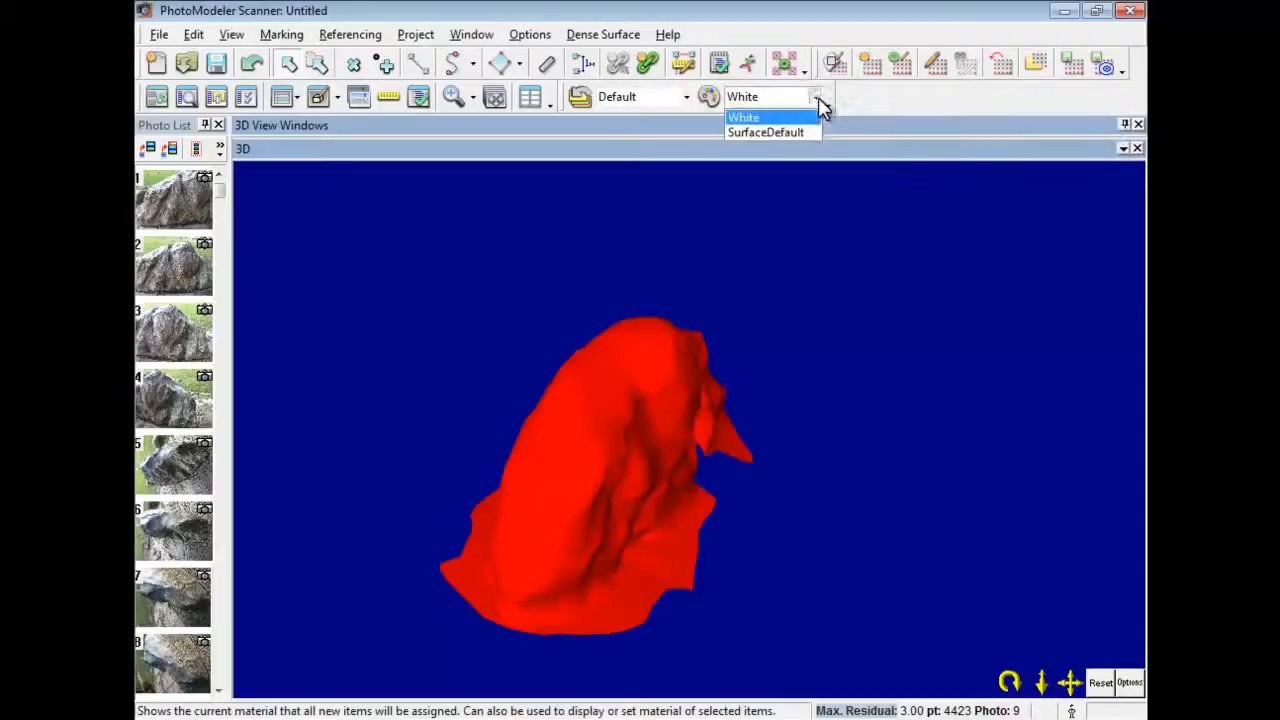
left_click(790, 132)
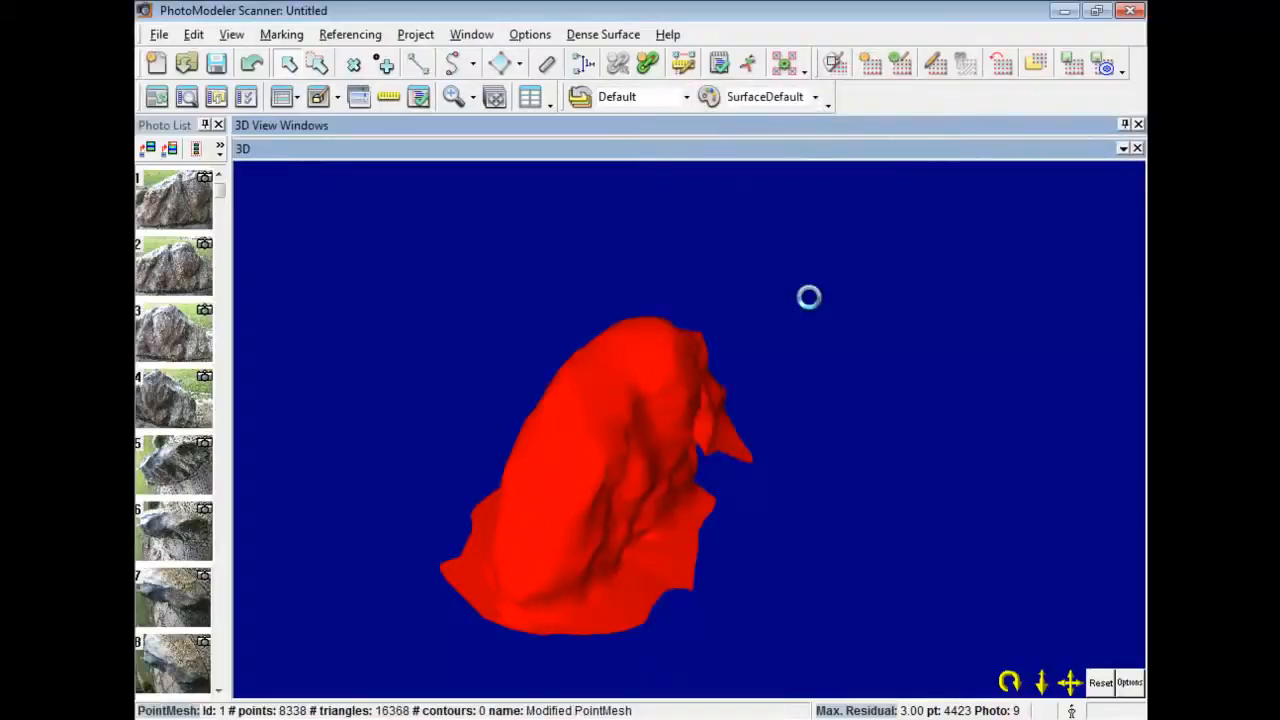
Set the surface display style to Fast textures and rotate the textured rock to view its other side.
left_click(1129, 684)
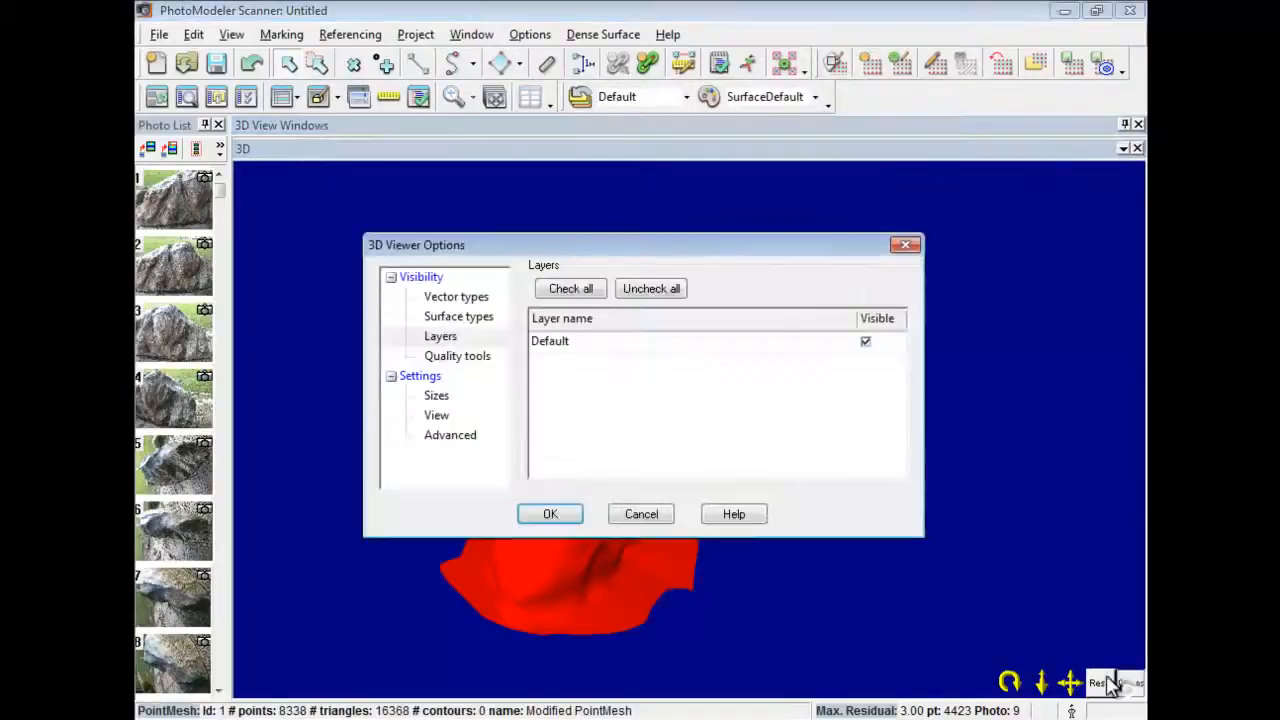
left_click(460, 317)
left_click(622, 458)
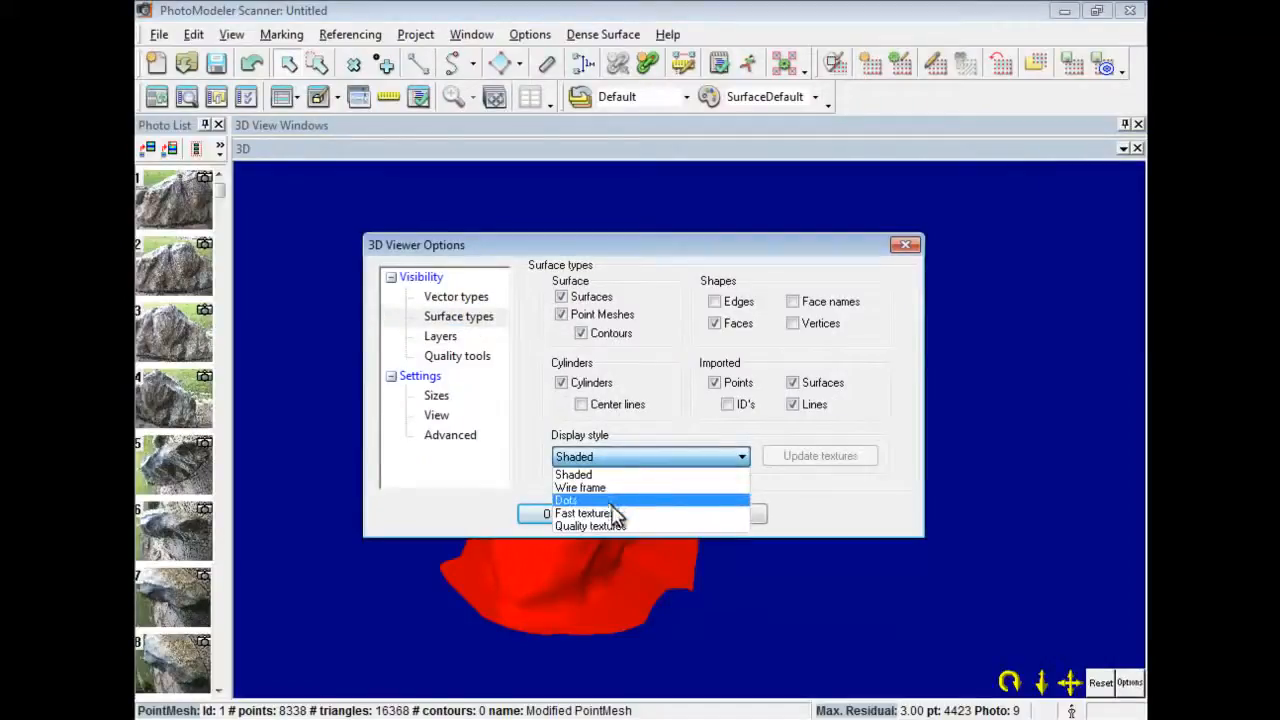
left_click(622, 514)
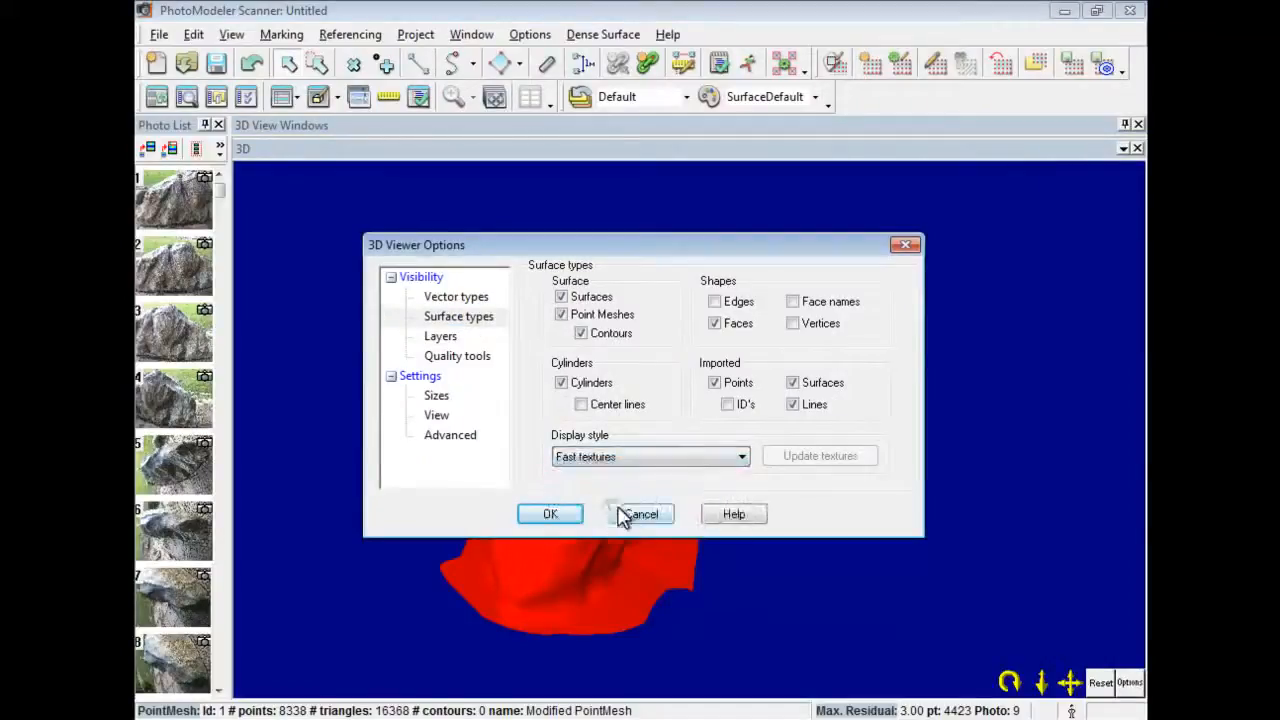
left_click(548, 514)
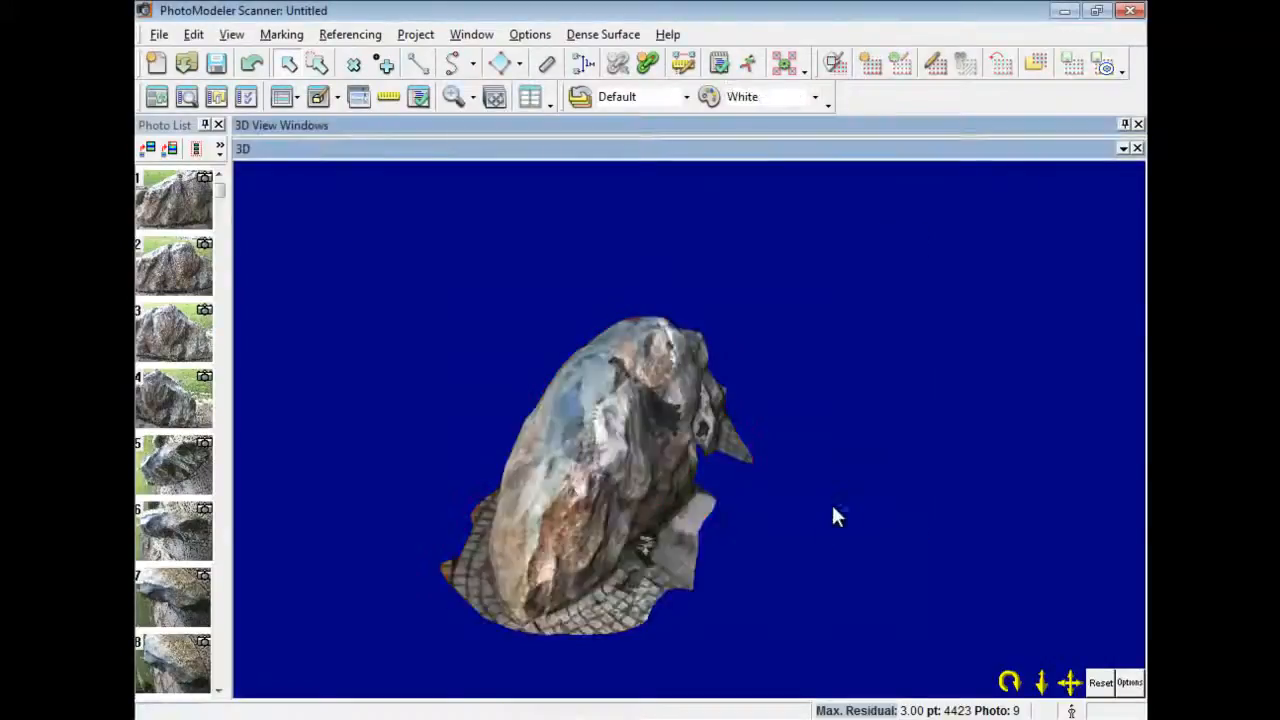
left_click_drag(1012, 684, 449, 86)
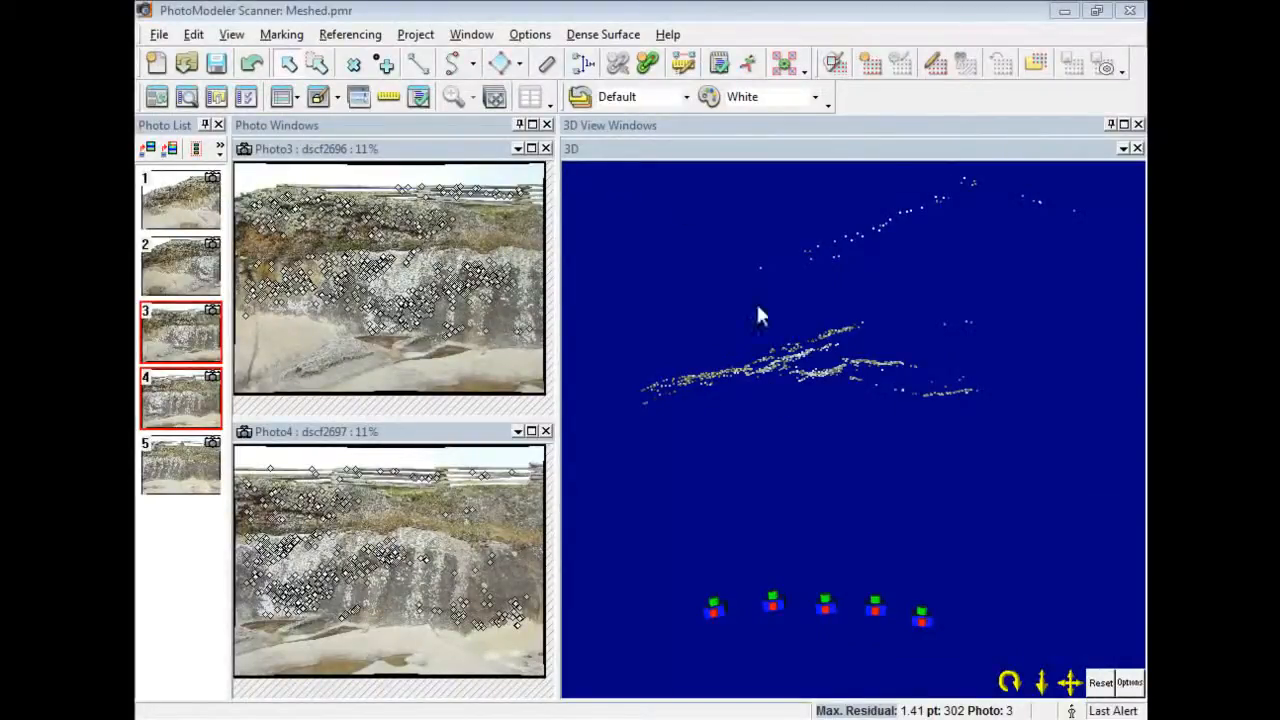
Hide the Default layer, point meshes, SmartPoints and camera stations, then zoom into the dense cliff cloud.
left_click_drag(1012, 682, 191, 233)
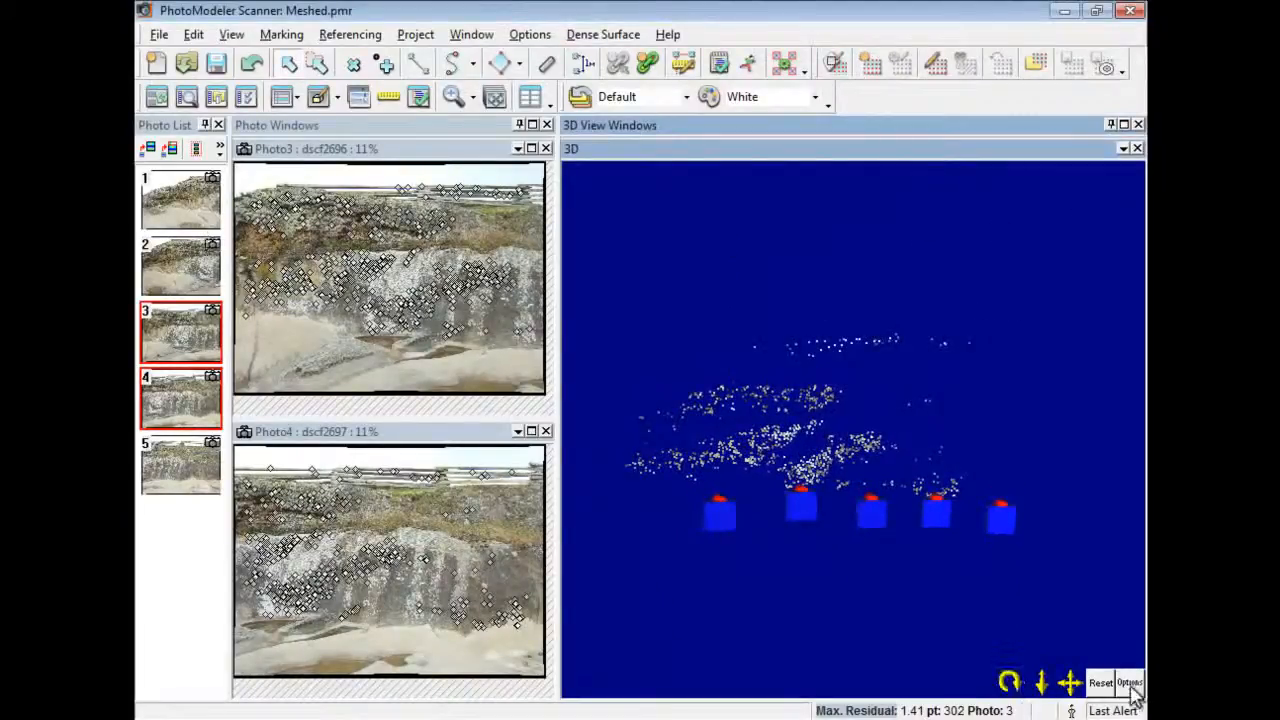
left_click(1130, 684)
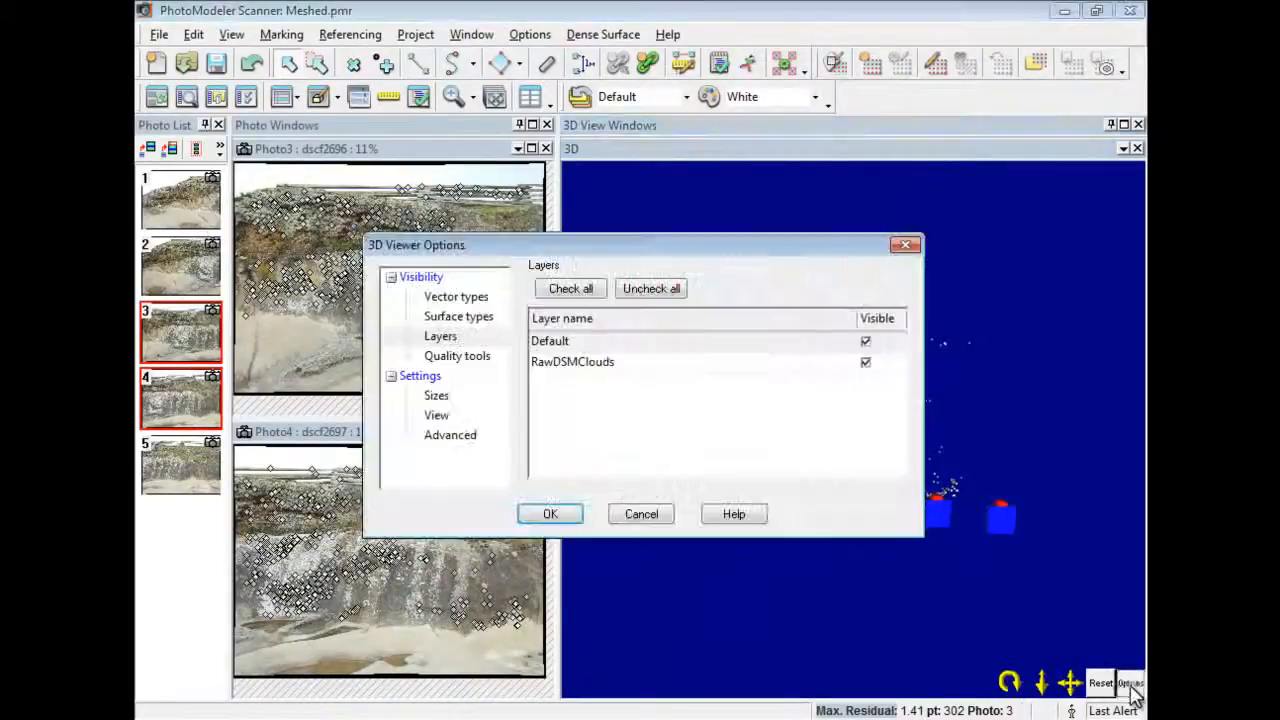
left_click(866, 343)
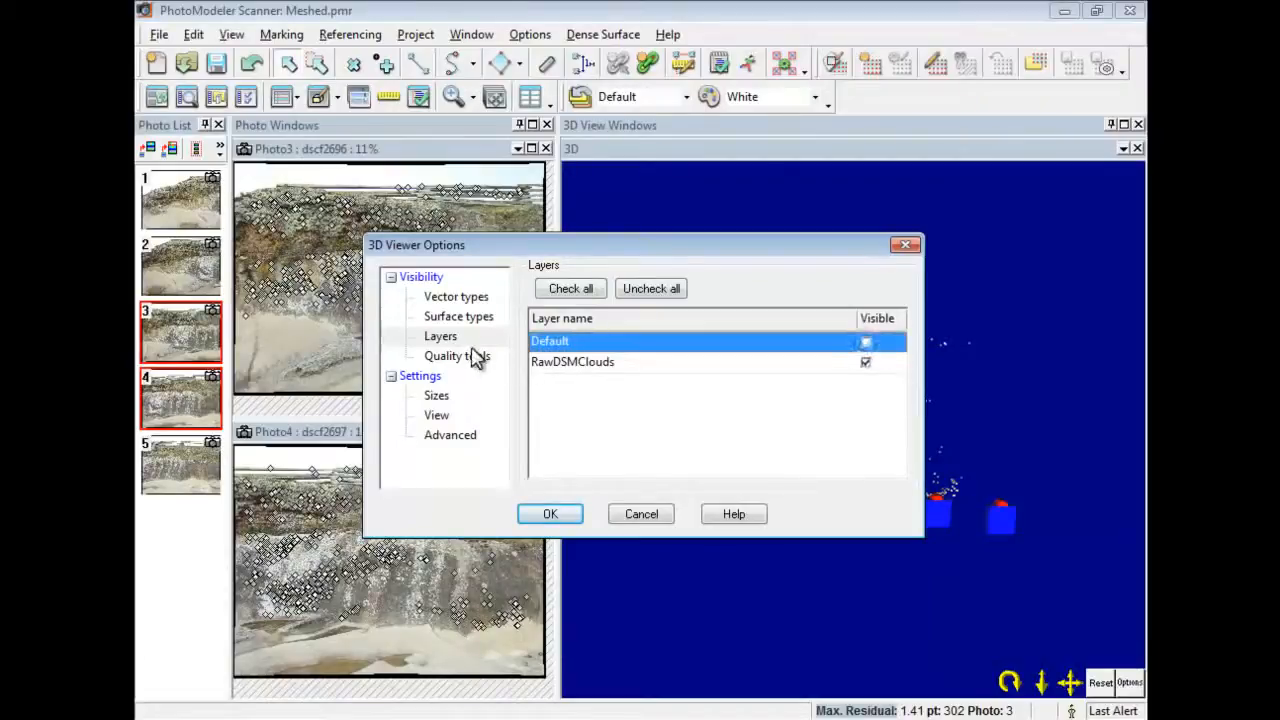
left_click(452, 318)
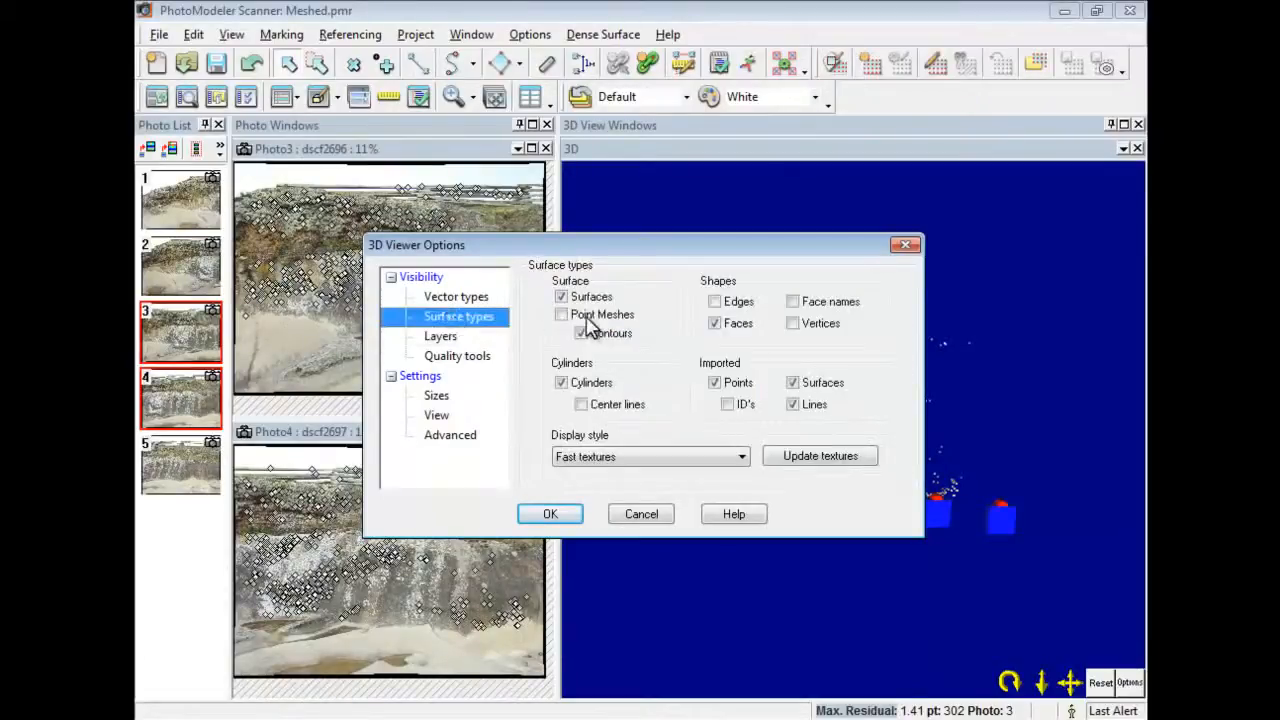
left_click(580, 320)
left_click(456, 297)
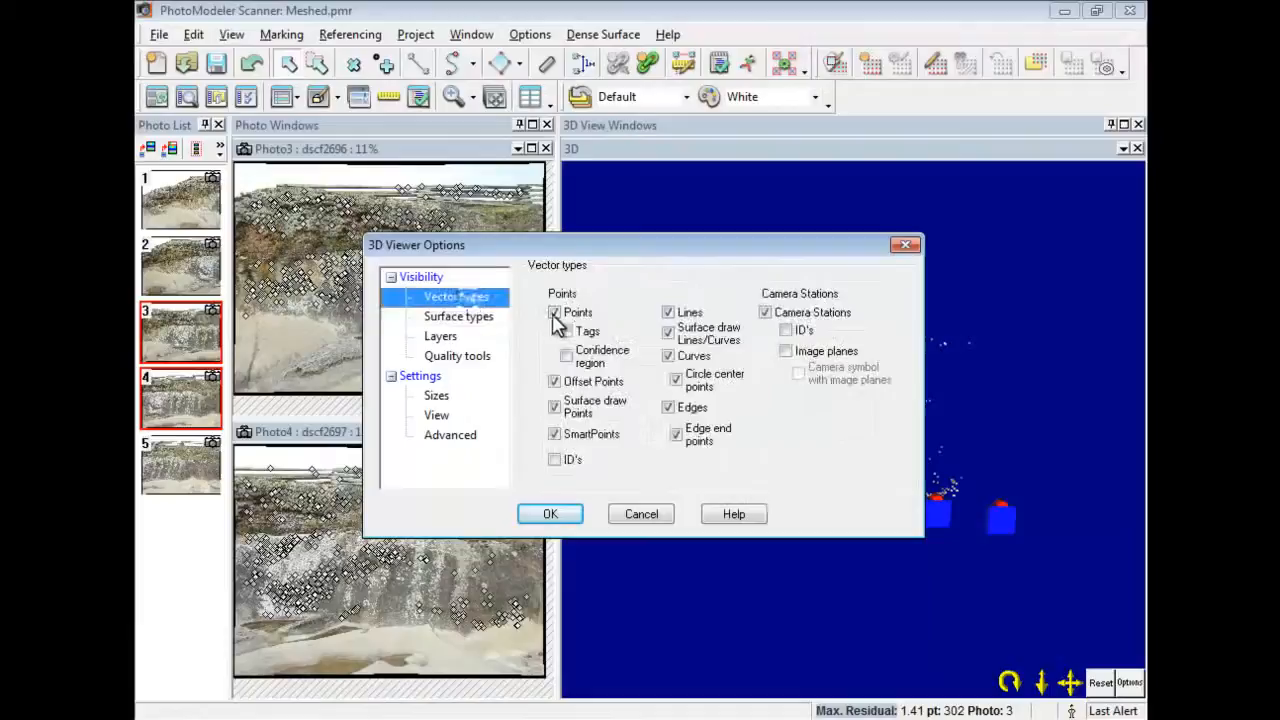
left_click(556, 434)
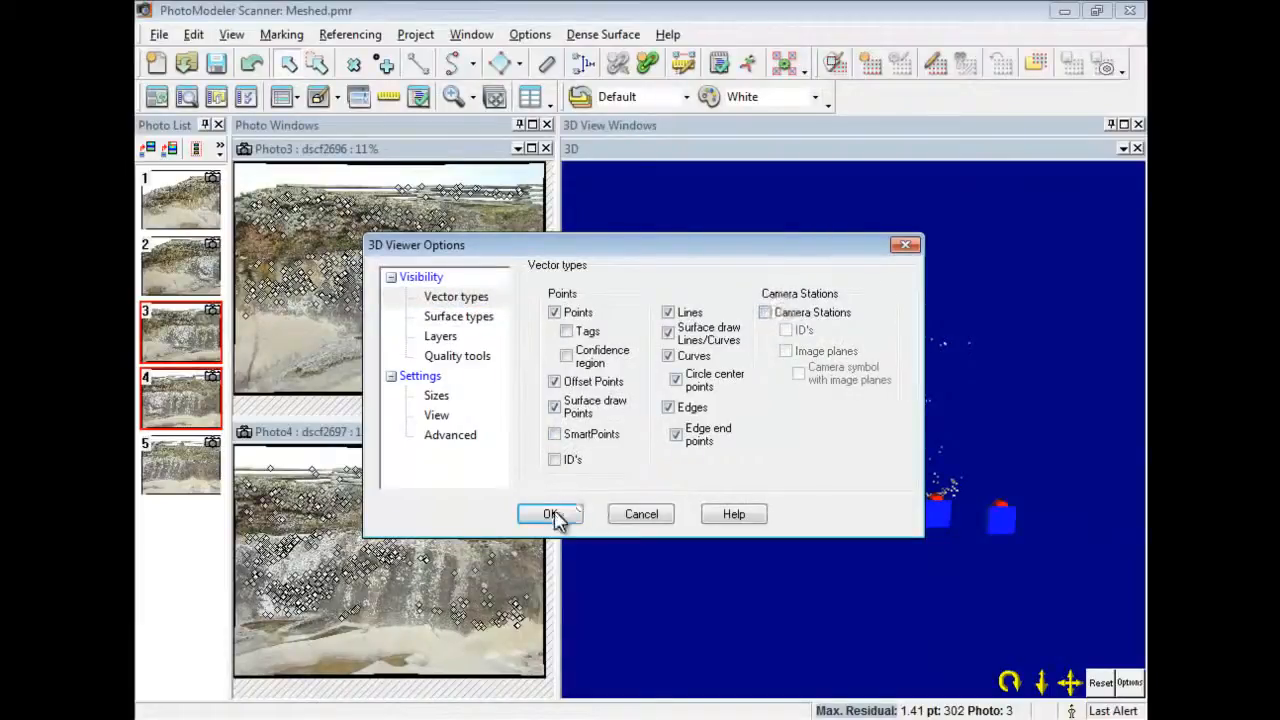
left_click(552, 514)
left_click_drag(1044, 688, 705, 445)
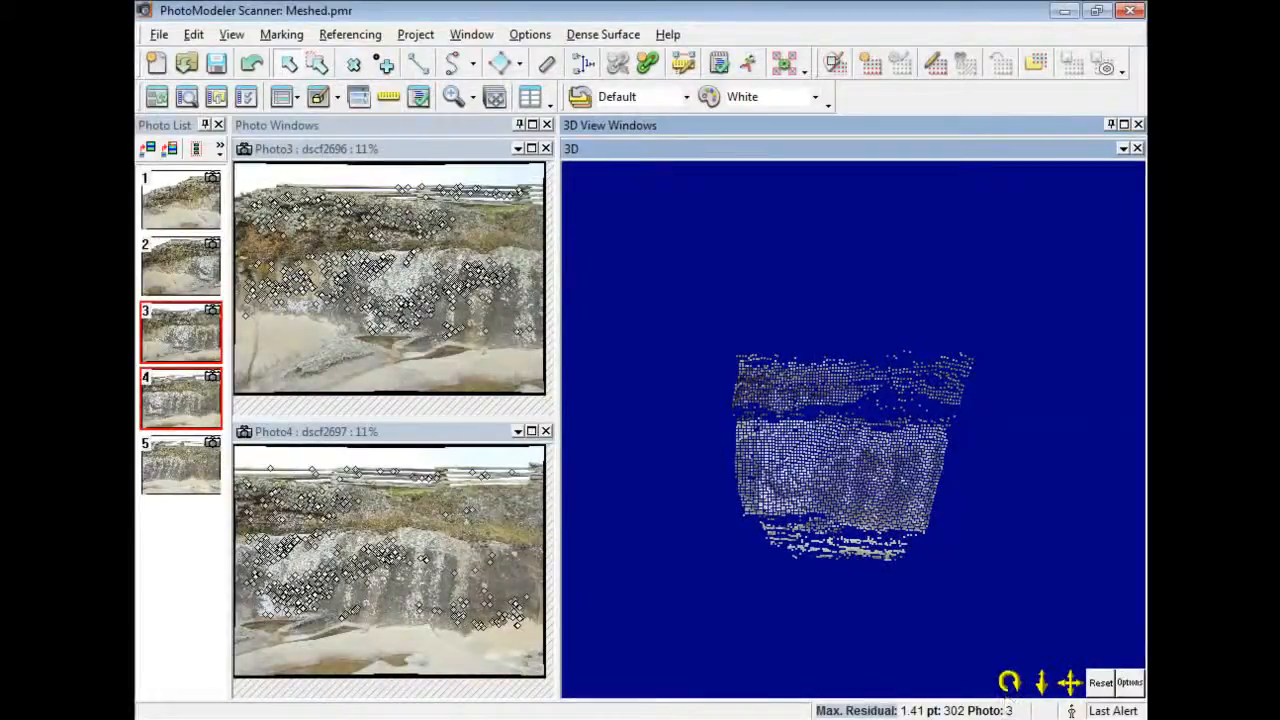